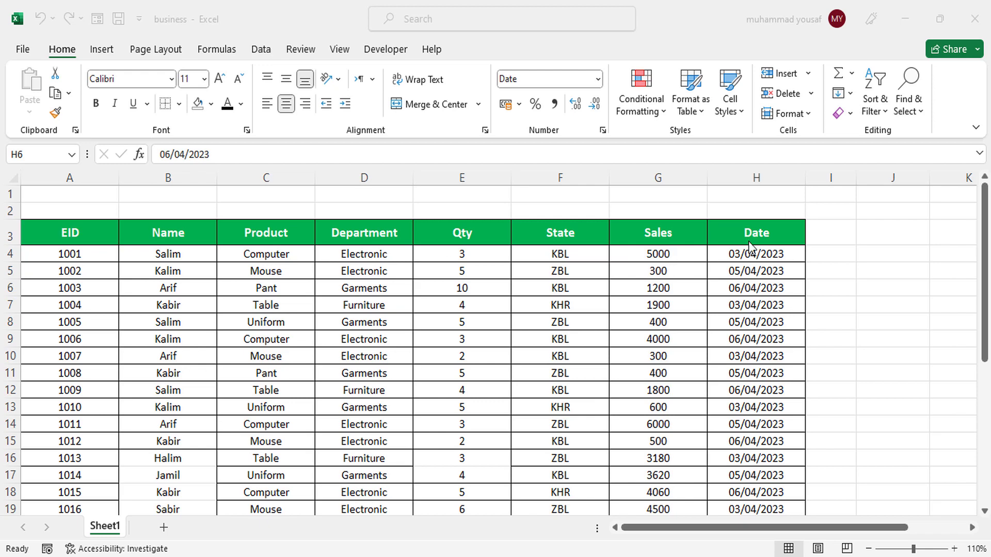
Step: Select the sales data range A3:H34, from the EID header across to the Date column
left_click(986, 291)
left_click_drag(987, 377, 983, 340)
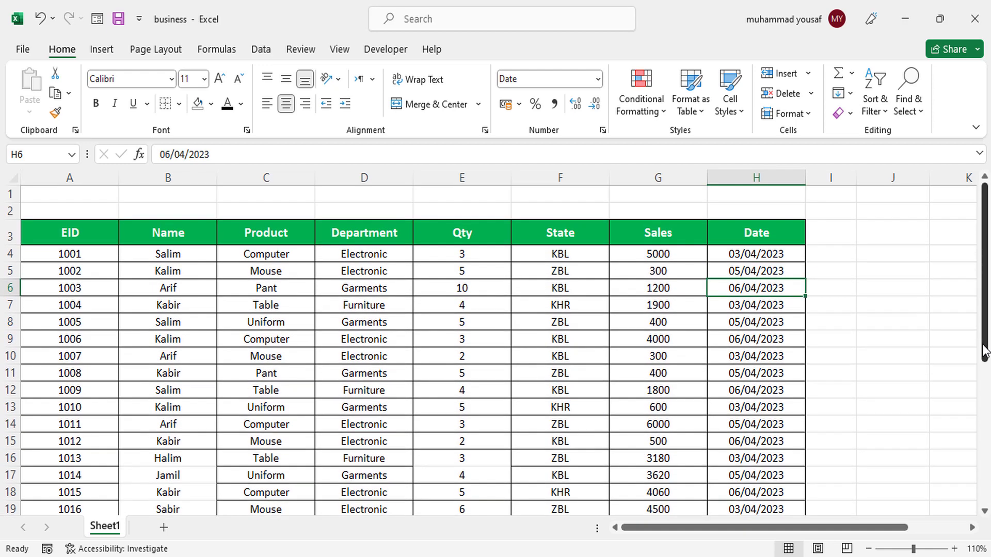
left_click(75, 237)
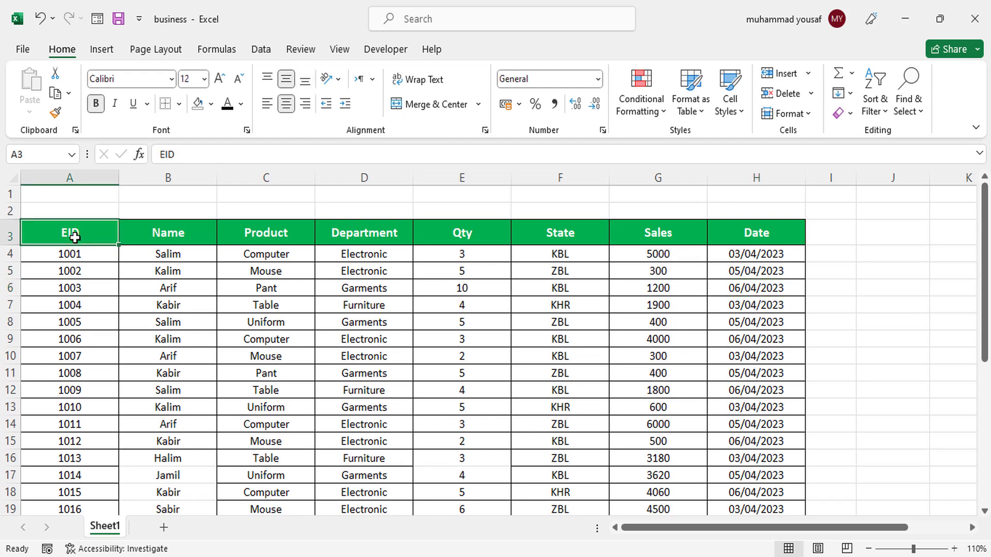
key("ctrl+Down")
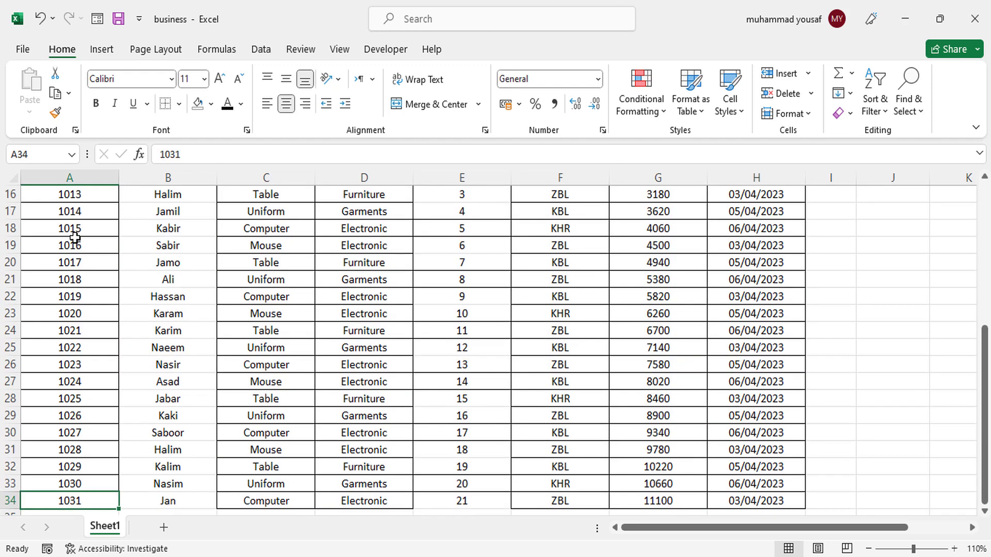
key("ctrl+Up")
key("ctrl+shift+Down")
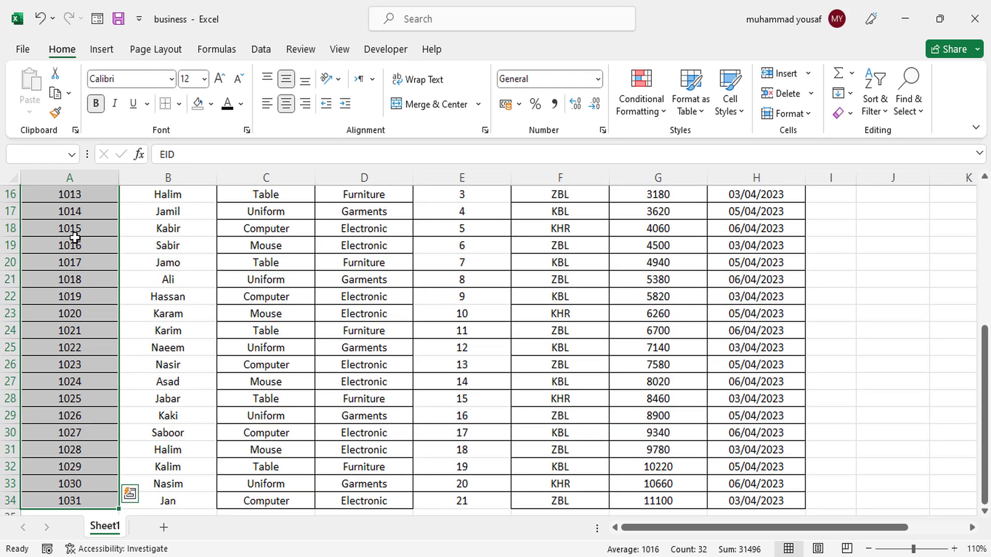
key("ctrl+shift+Right")
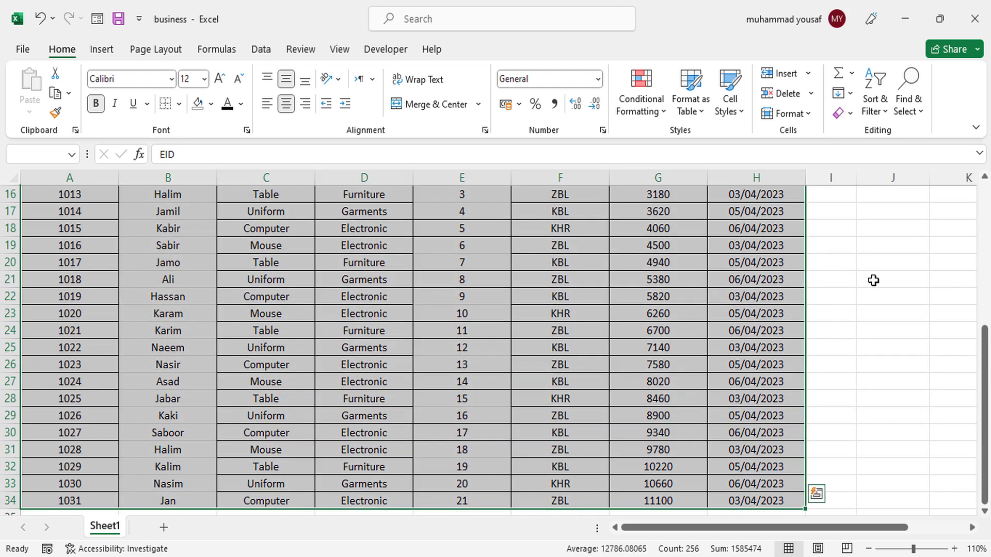
left_click_drag(985, 365, 985, 222)
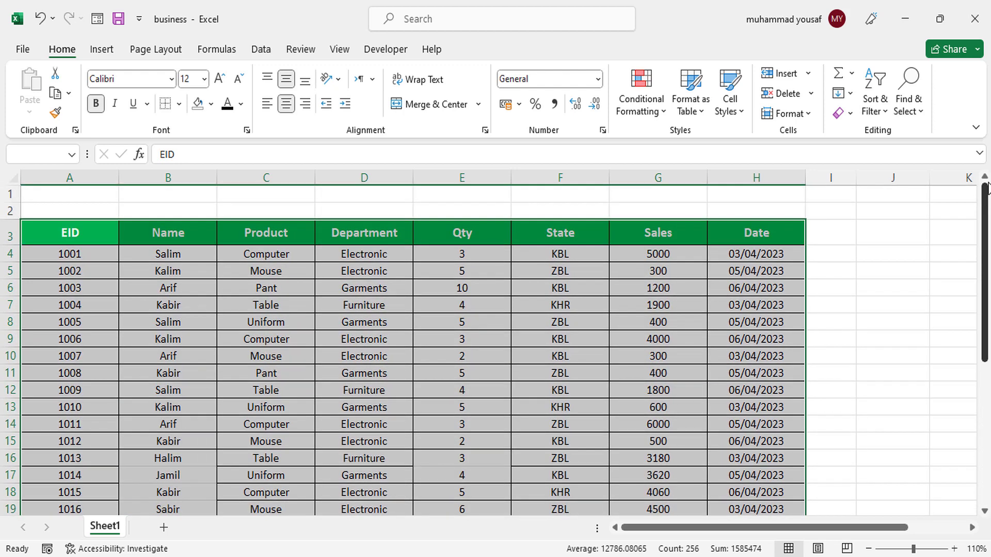
Step: Format the selection as a Light-style table with headers, creating Table1
left_click(704, 110)
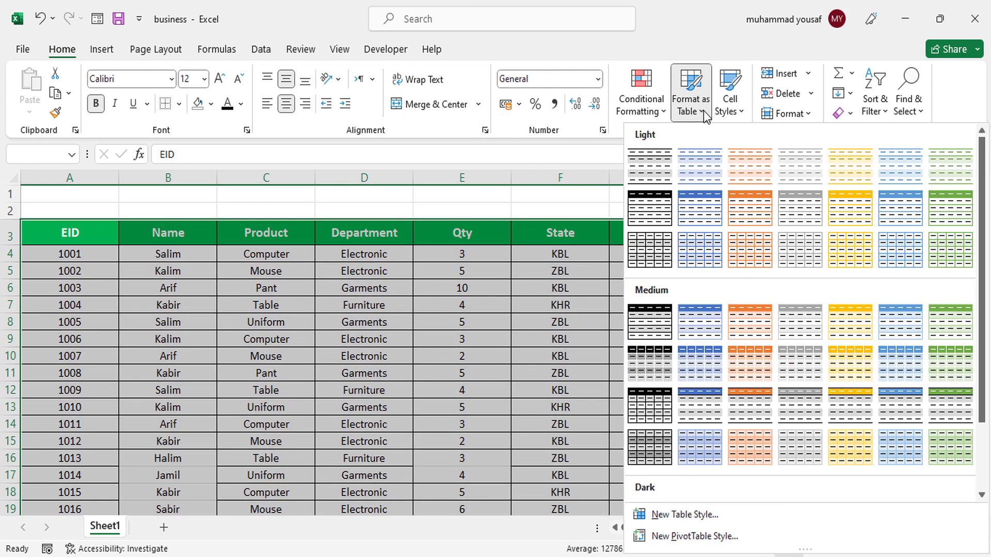
left_click(653, 218)
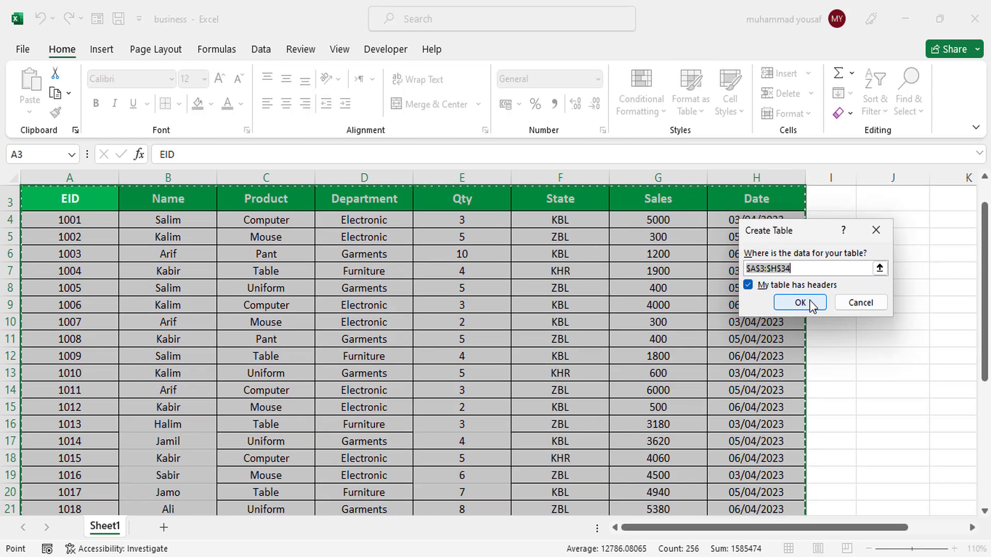
left_click(809, 304)
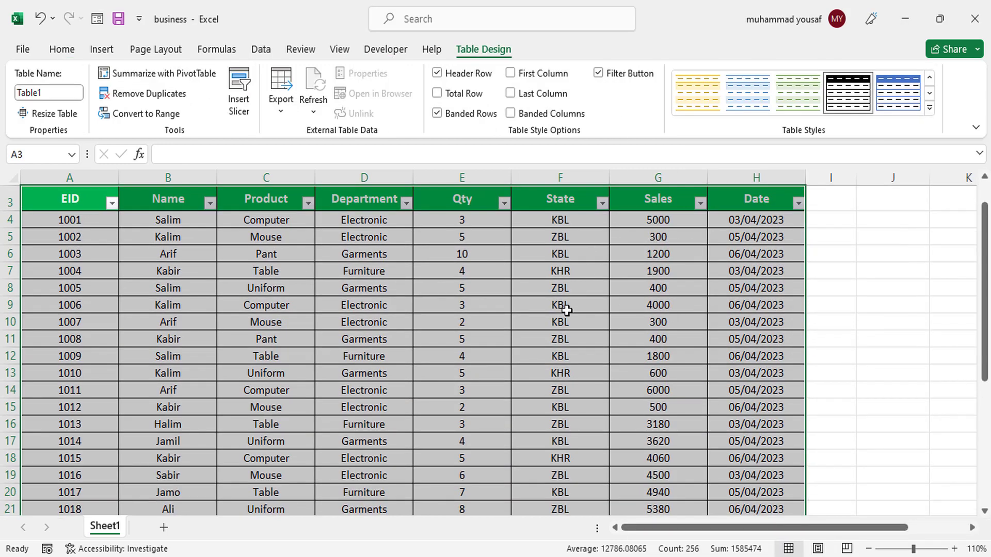
left_click_drag(984, 289, 984, 414)
scroll(401, 388, "up", 5)
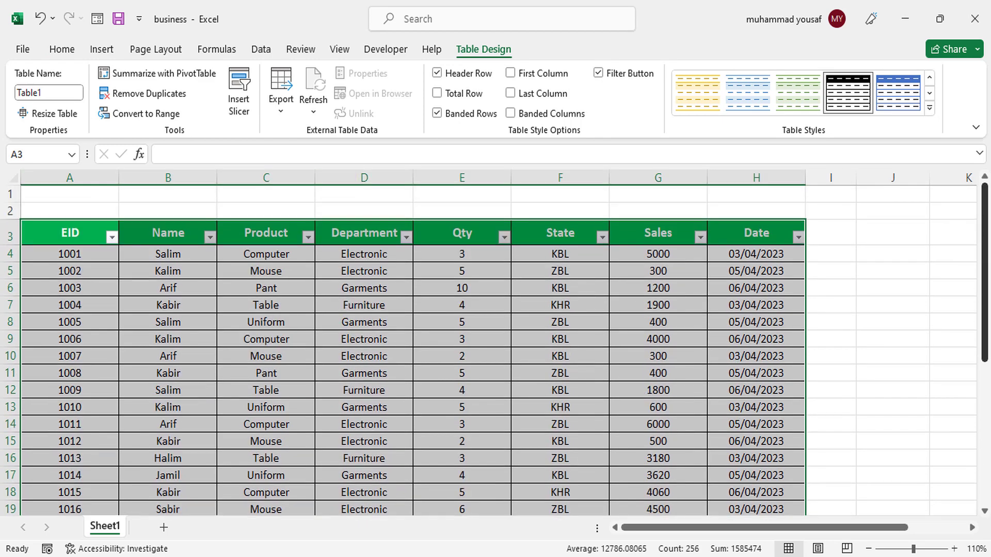
Step: Add a new worksheet named KBL, then return to Sheet1
left_click(164, 527)
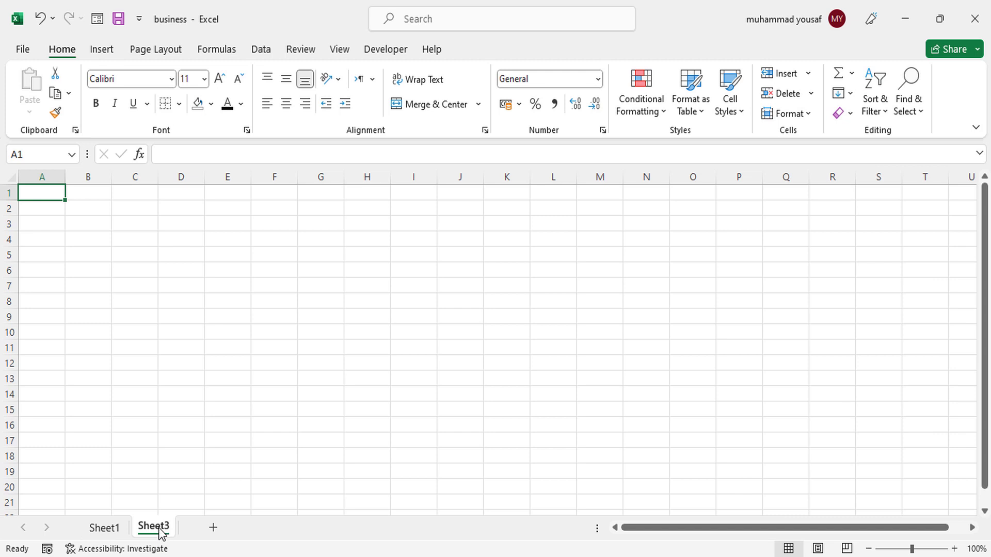
right_click(157, 533)
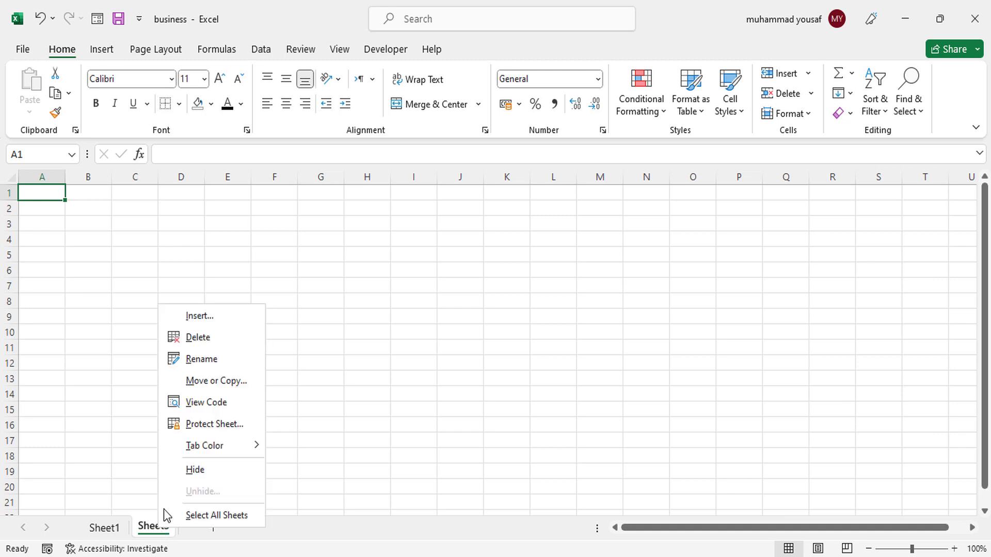
left_click(211, 357)
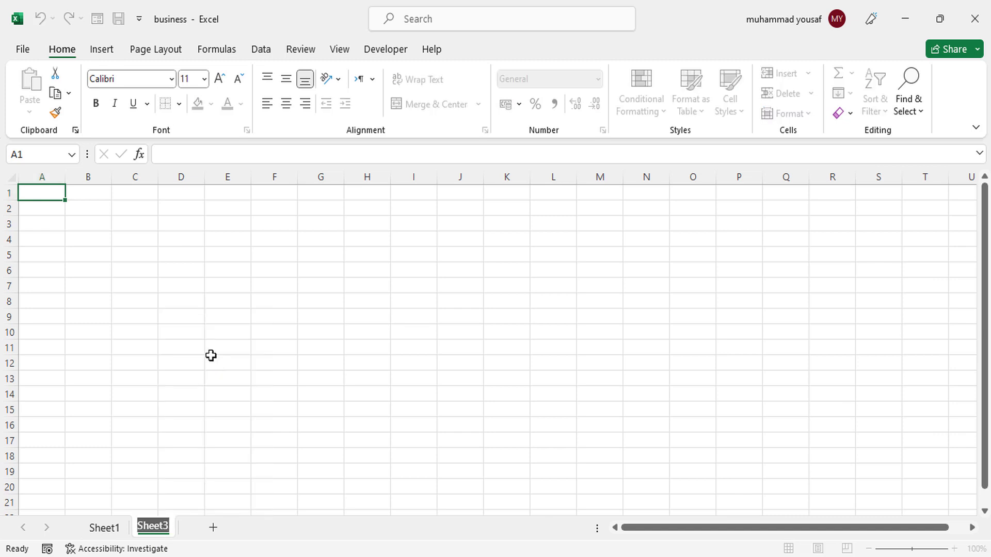
type("KBL")
key("Return")
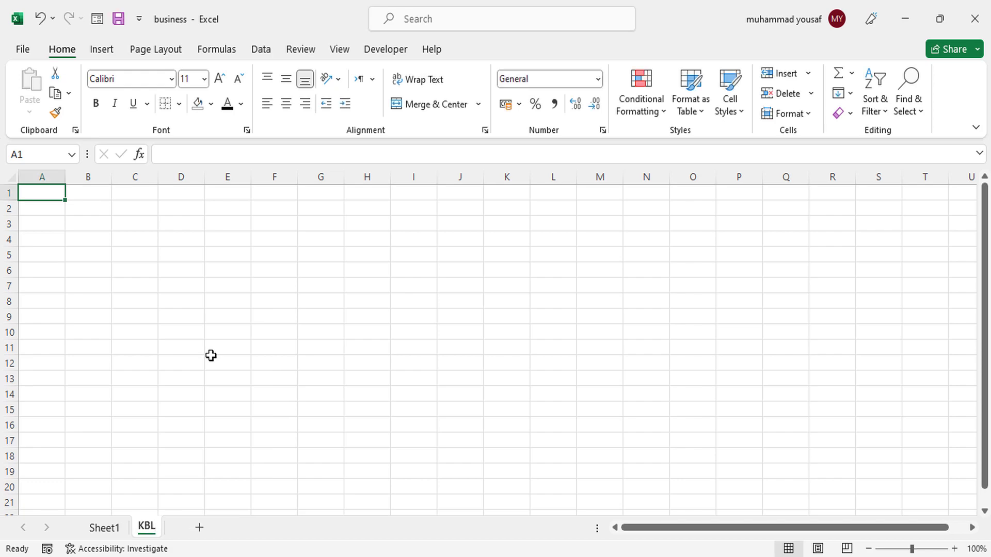
left_click(105, 528)
Step: Copy the table header row A3:H3 and paste it into C4 on the KBL sheet
left_click(170, 264)
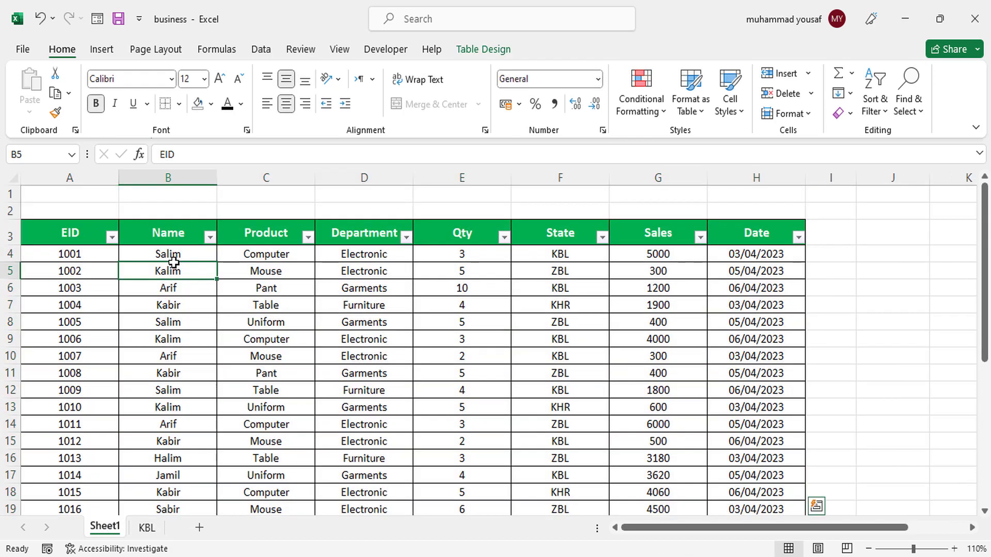
left_click_drag(95, 233, 746, 233)
key("ctrl+c")
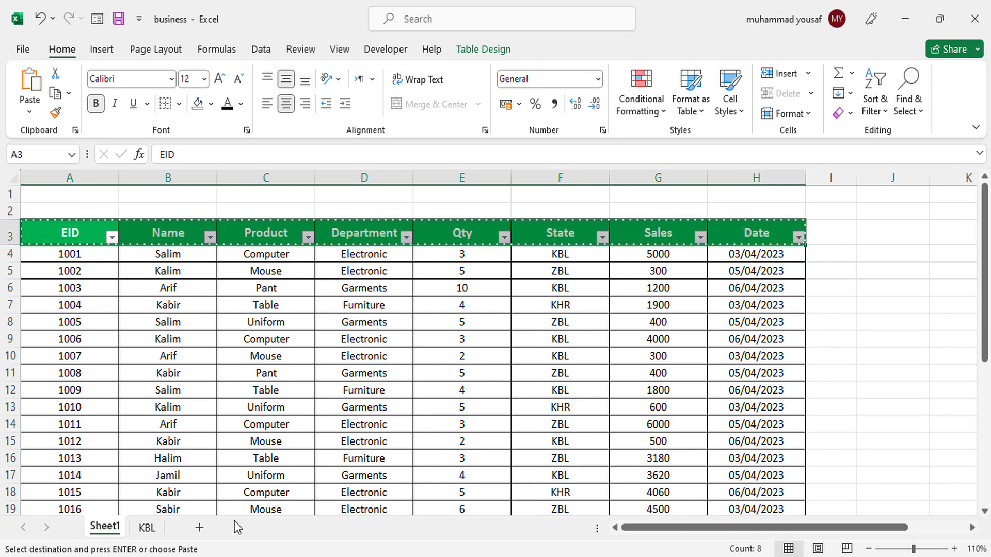
left_click(150, 528)
left_click(142, 236)
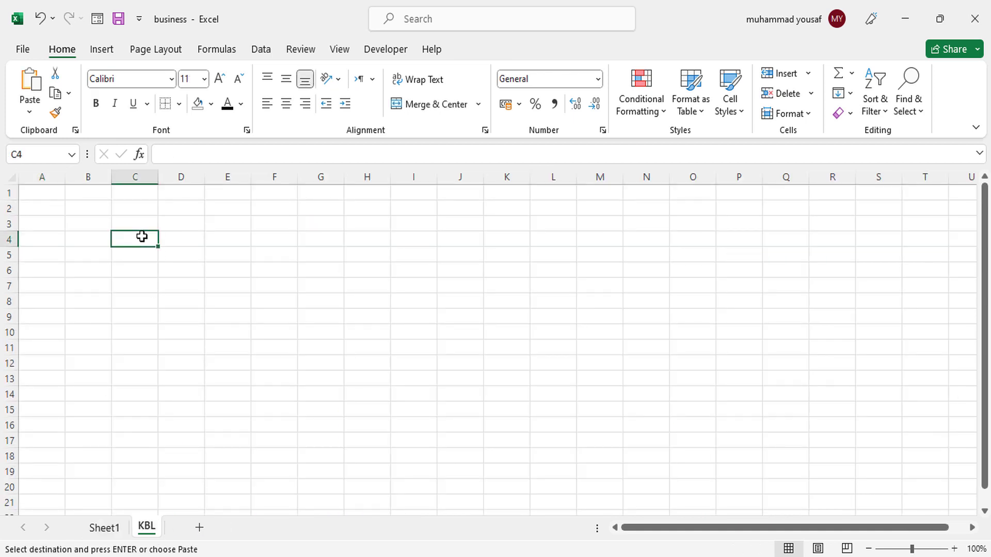
key("ctrl+v")
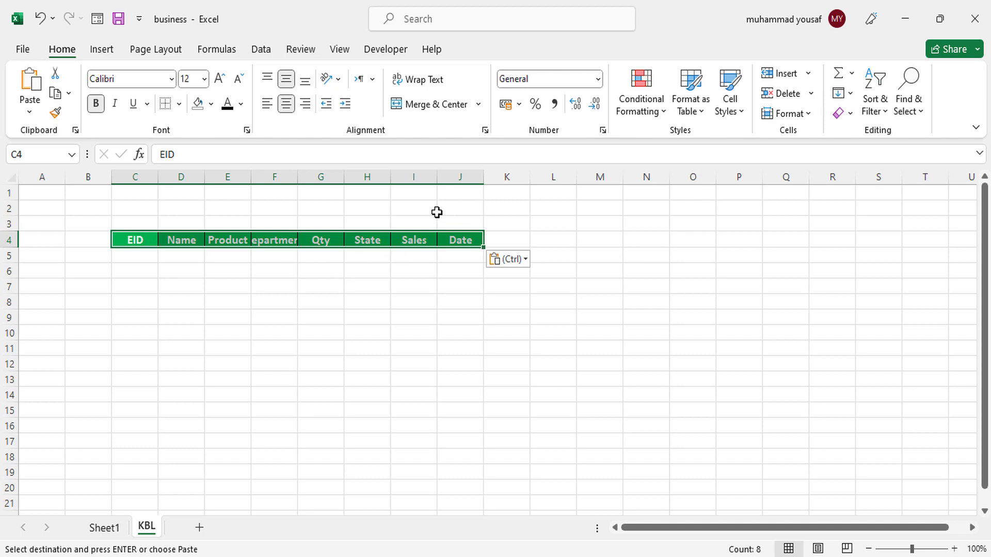
Step: Widen columns C to J so the pasted headers fit
left_click_drag(151, 180, 497, 187)
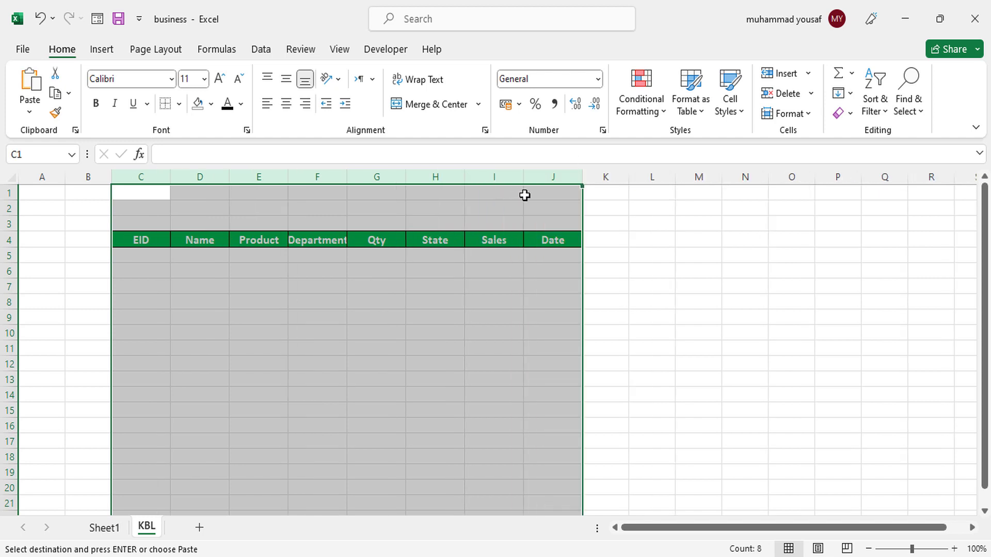
left_click_drag(582, 183, 599, 186)
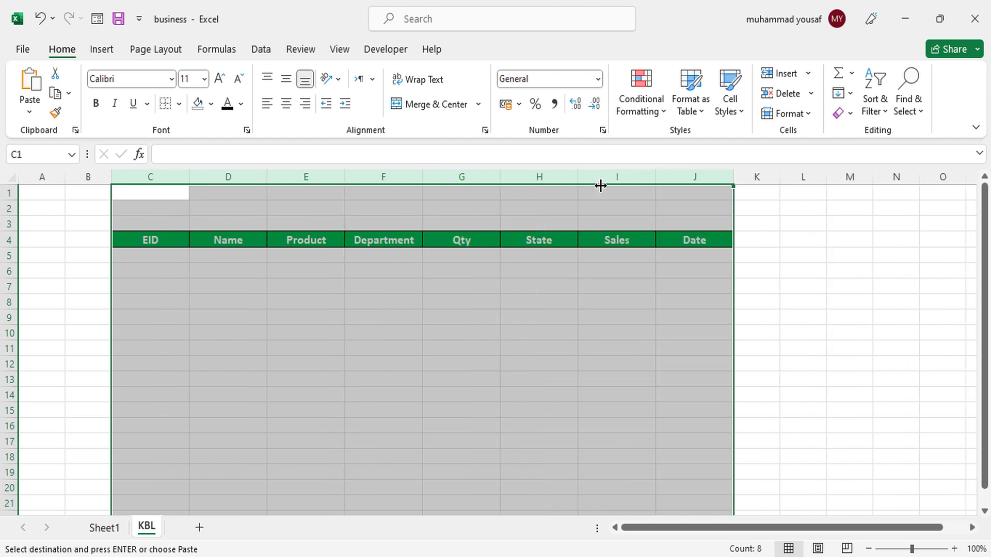
left_click(195, 282)
left_click(158, 258)
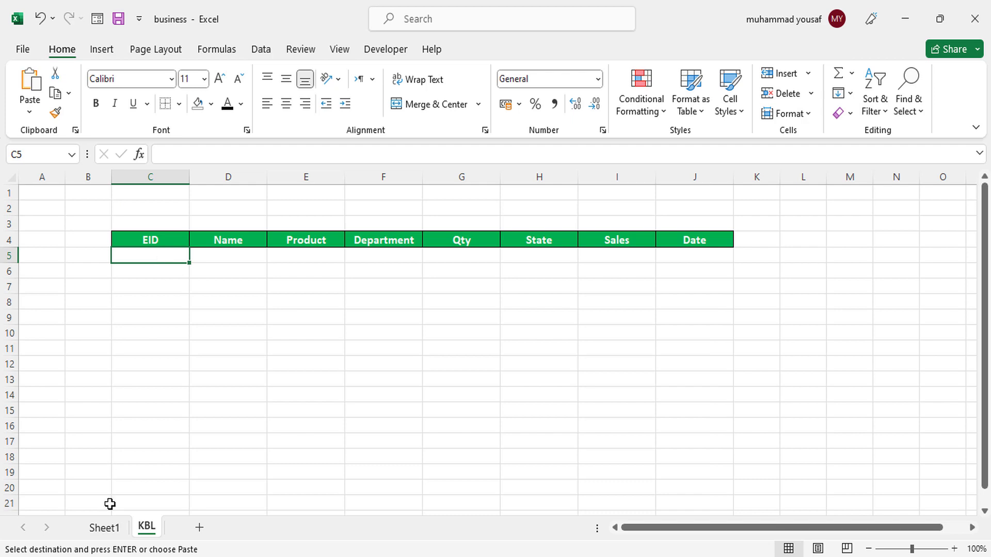
Step: Check the last row of the sales table on Sheet1
left_click(103, 527)
left_click(143, 528)
left_click(104, 527)
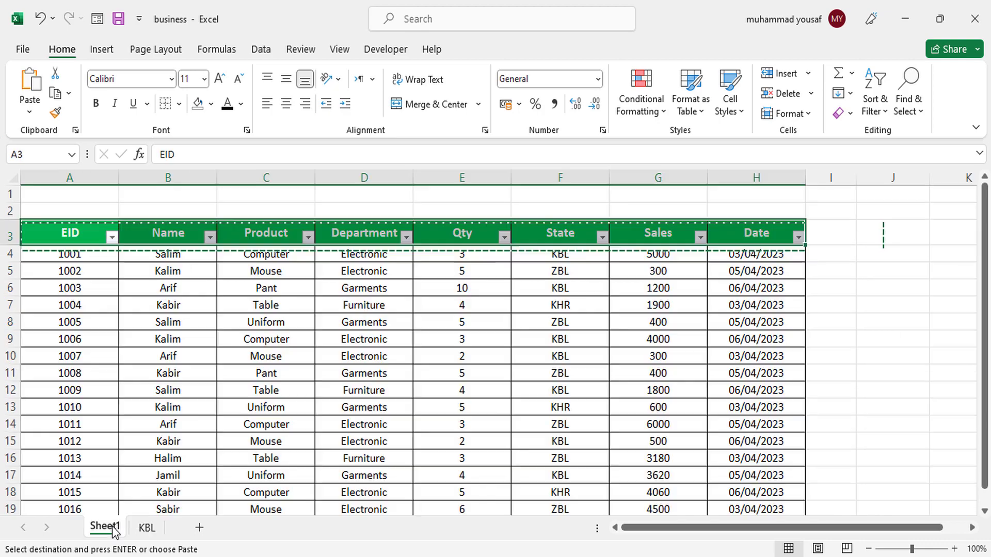
left_click(648, 292)
key("ctrl+Down")
scroll(656, 295, "down", 3)
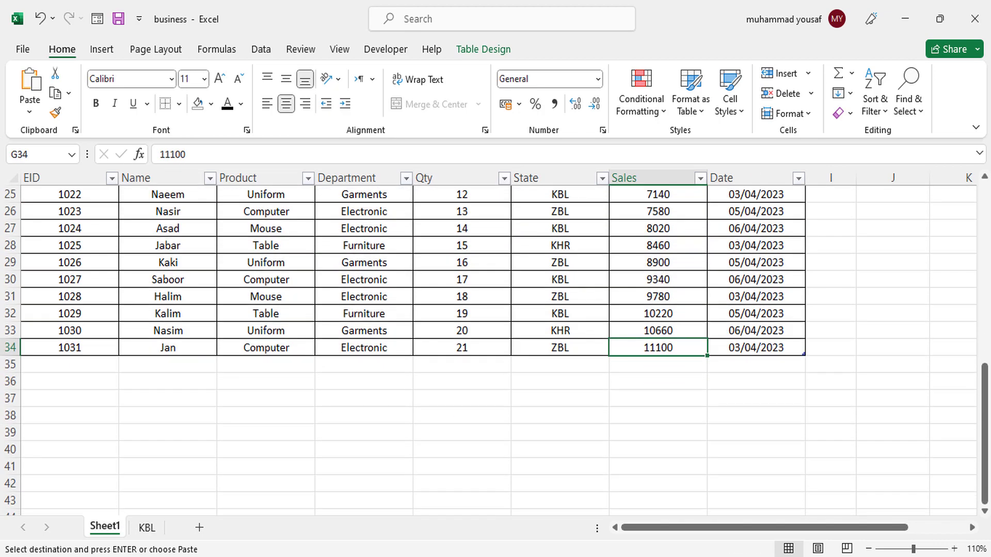
scroll(797, 255, "up", 8)
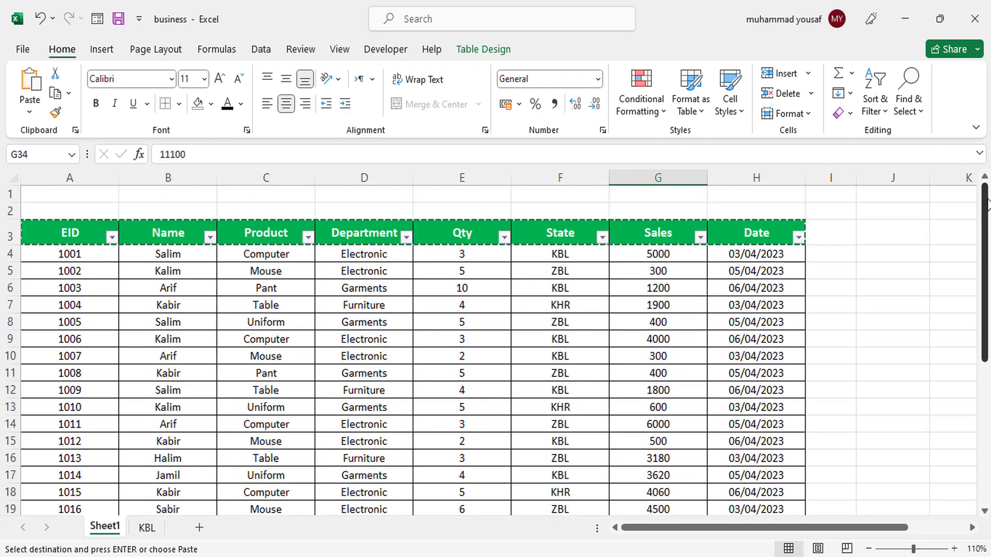
Step: Inspect the Sales value 300 and a KBL State cell, then return to KBL
left_click(703, 271)
left_click(709, 271)
left_click(683, 267)
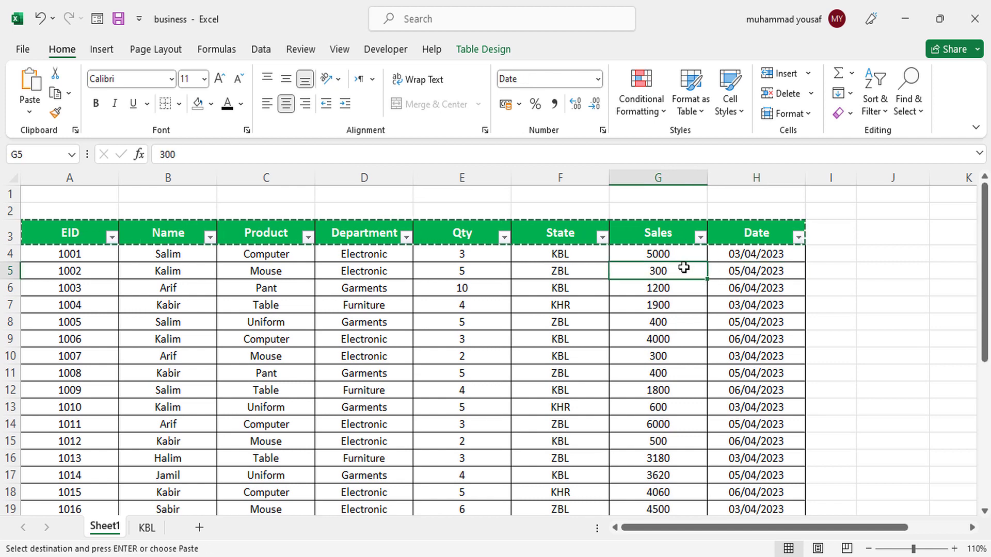
double_click(683, 267)
left_click(635, 290)
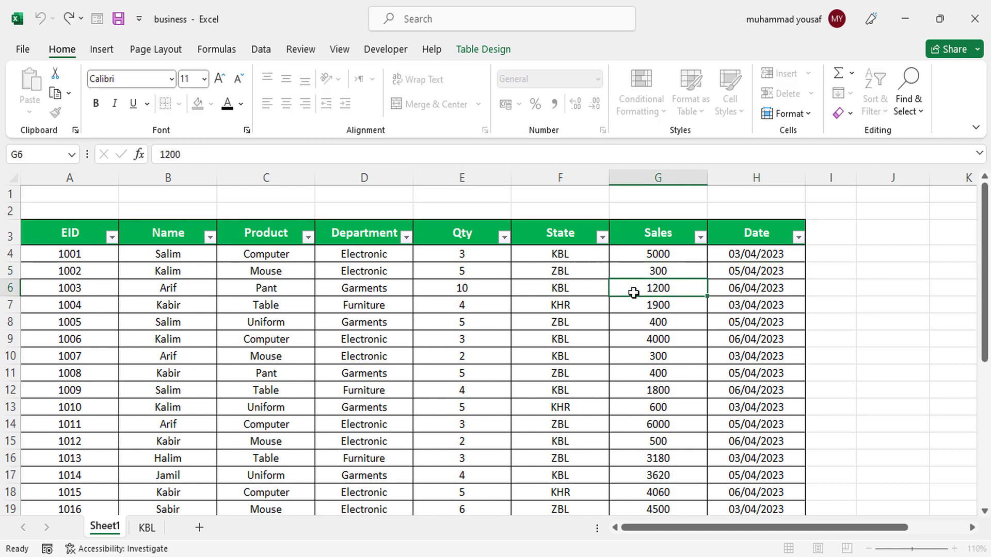
left_click(571, 255)
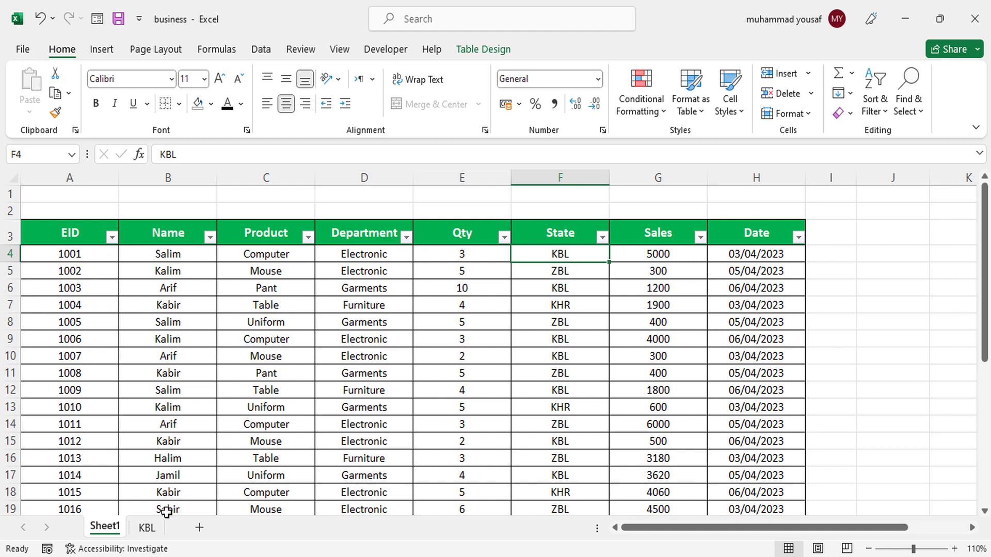
left_click(146, 528)
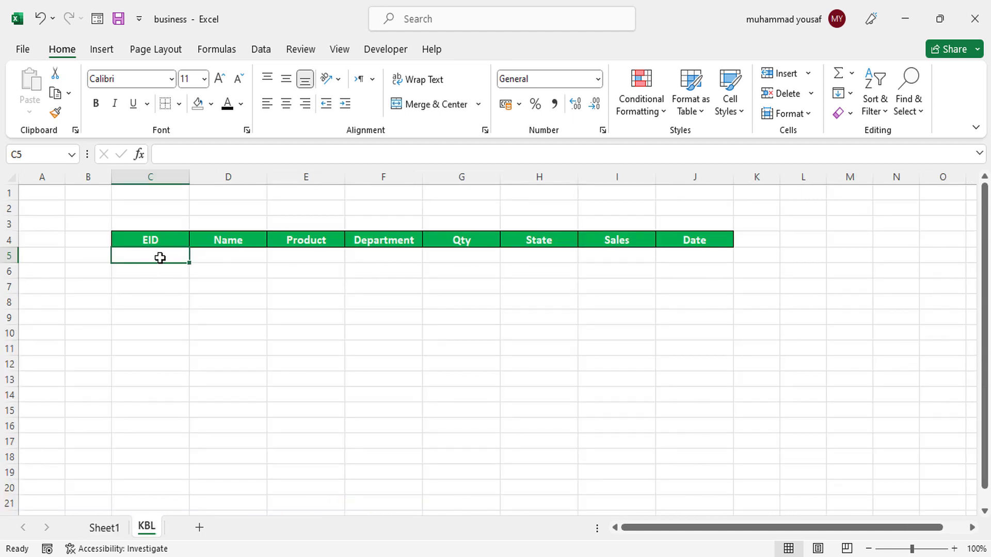
Step: In KBL cell C5, enter =FILTER(Table1[#All],Table1[[#All],[State]]="KBL")
type("=")
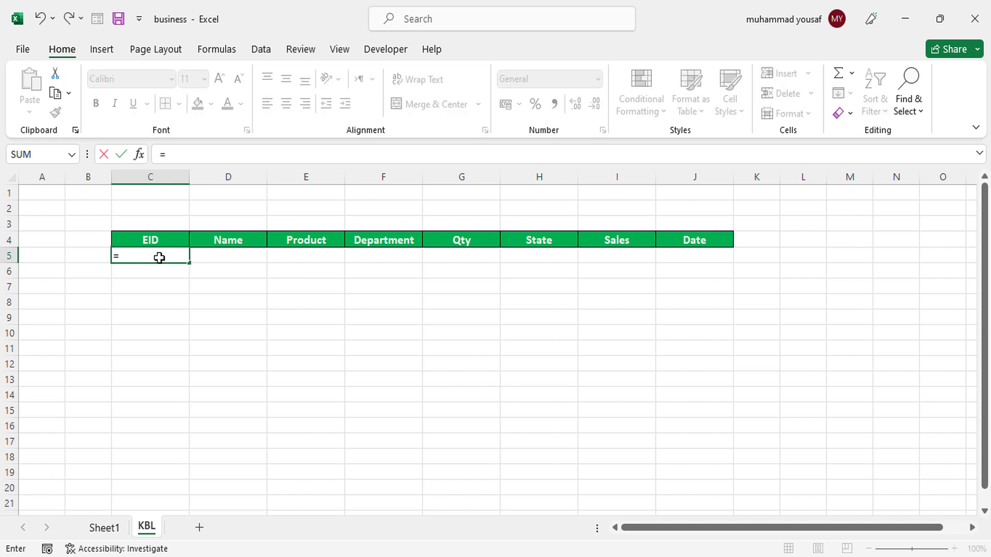
type("Fil")
key("Tab")
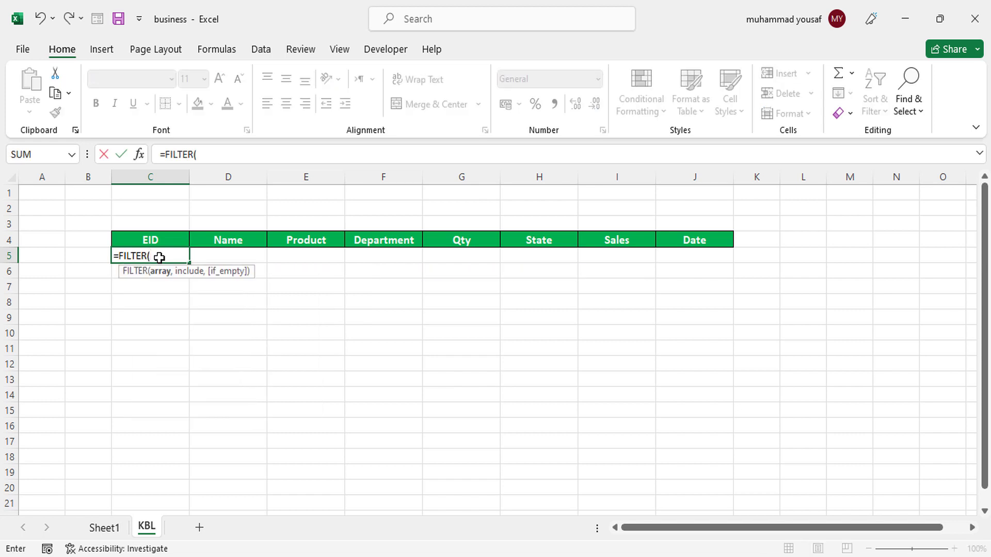
left_click(117, 534)
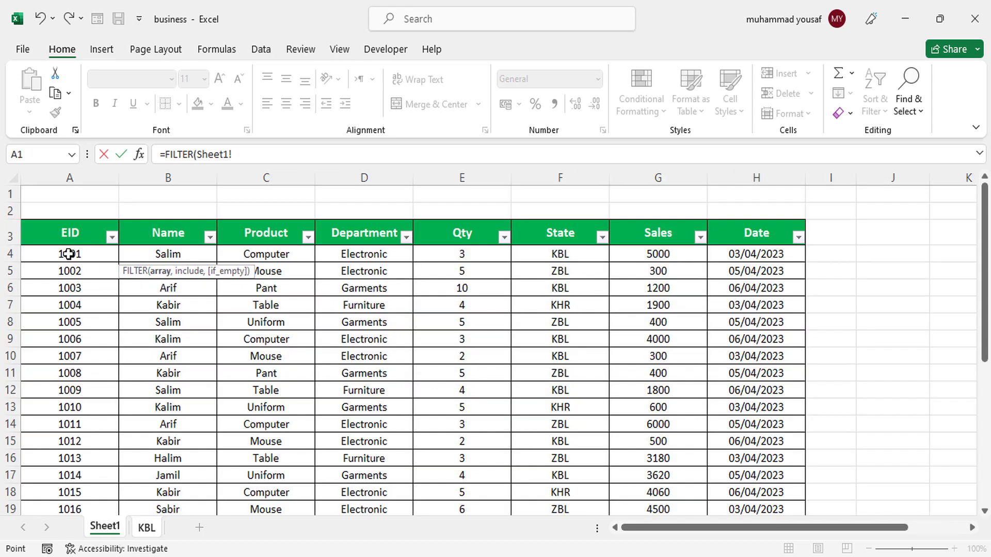
left_click_drag(69, 254, 187, 341)
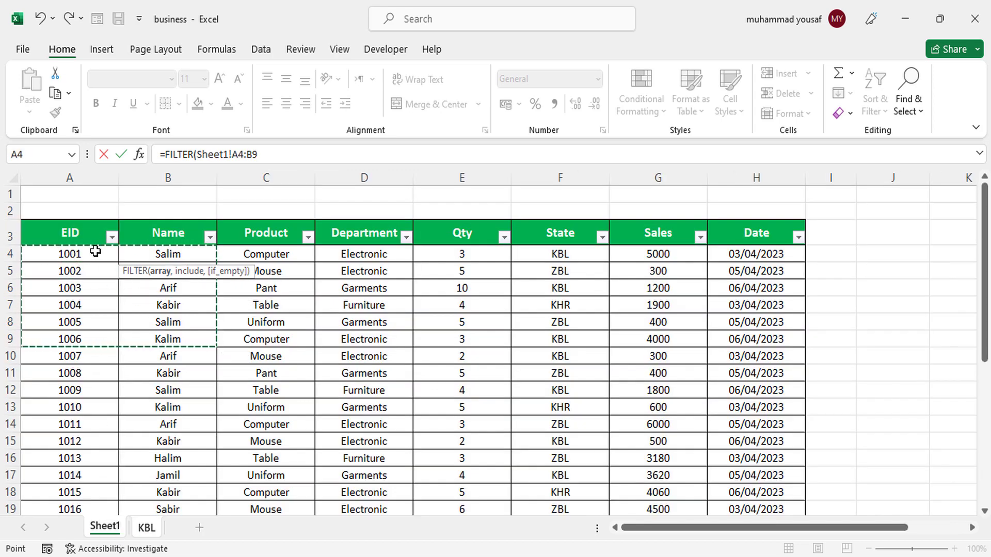
left_click_drag(90, 243, 780, 442)
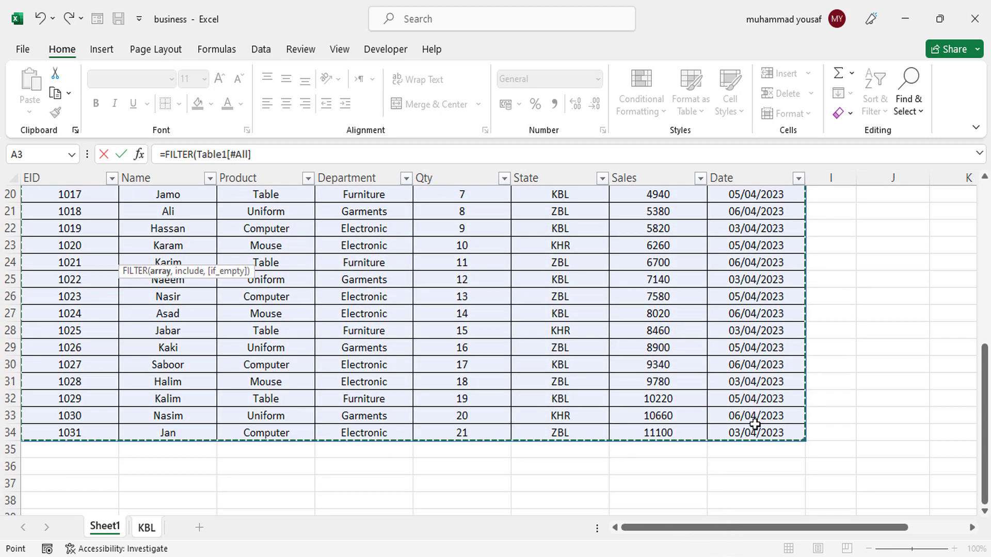
left_click(268, 154)
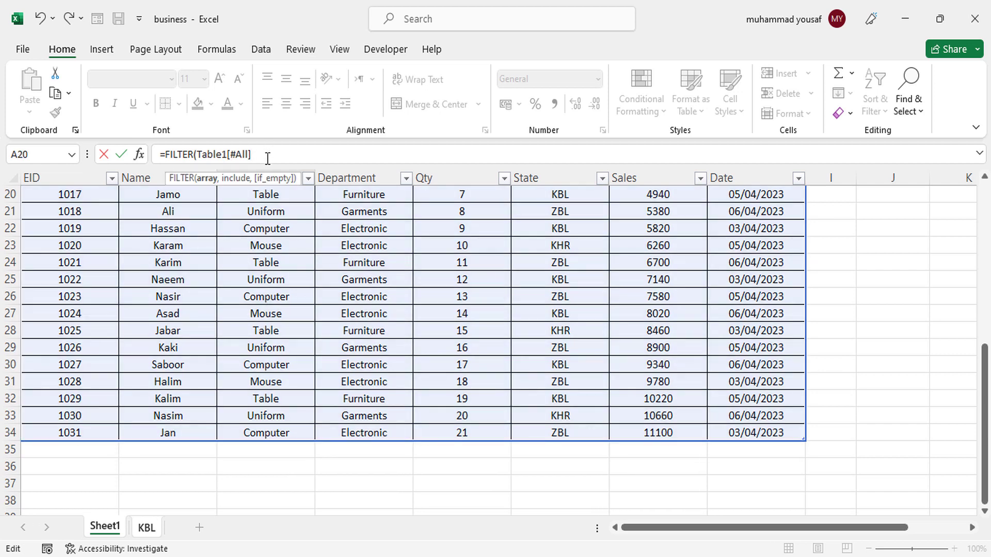
type(",")
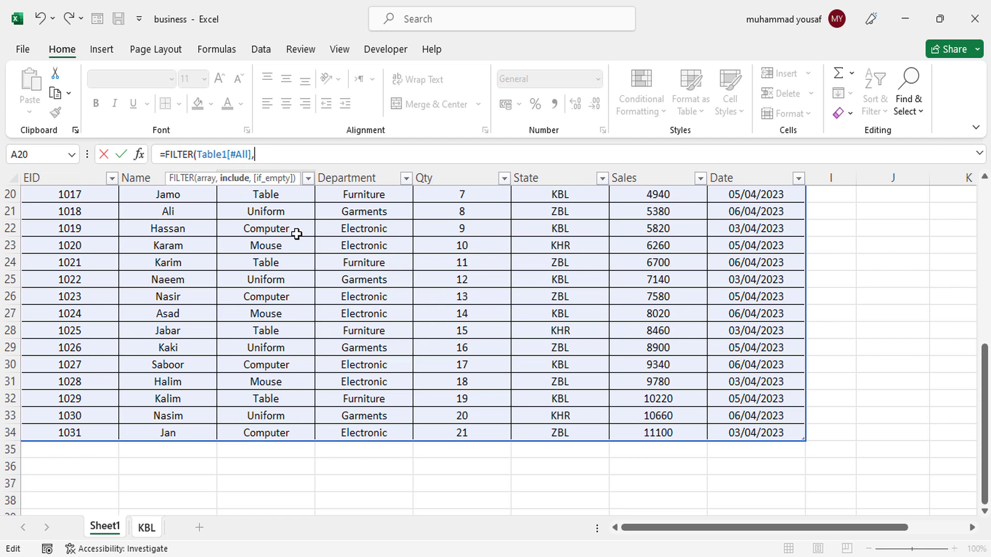
left_click_drag(984, 398, 984, 232)
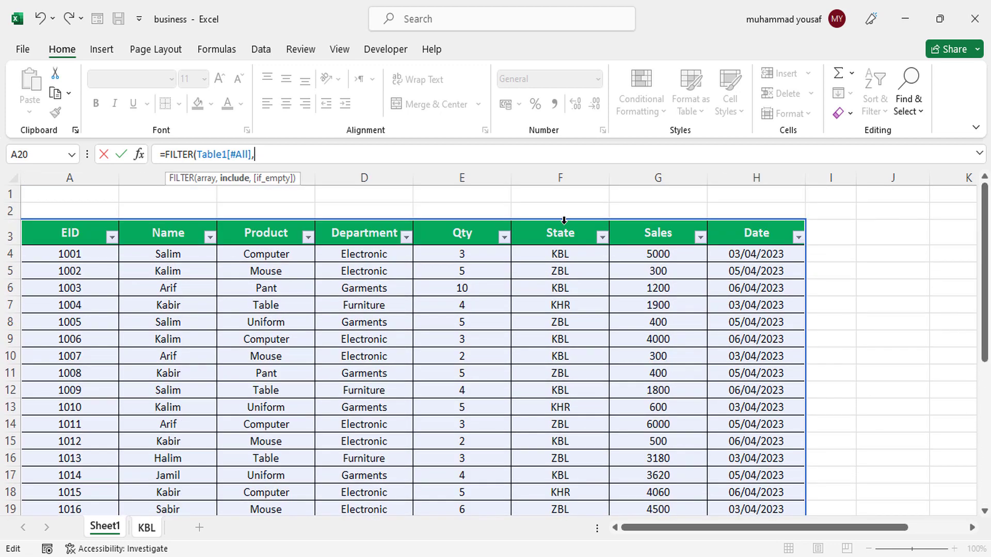
left_click_drag(564, 233, 565, 454)
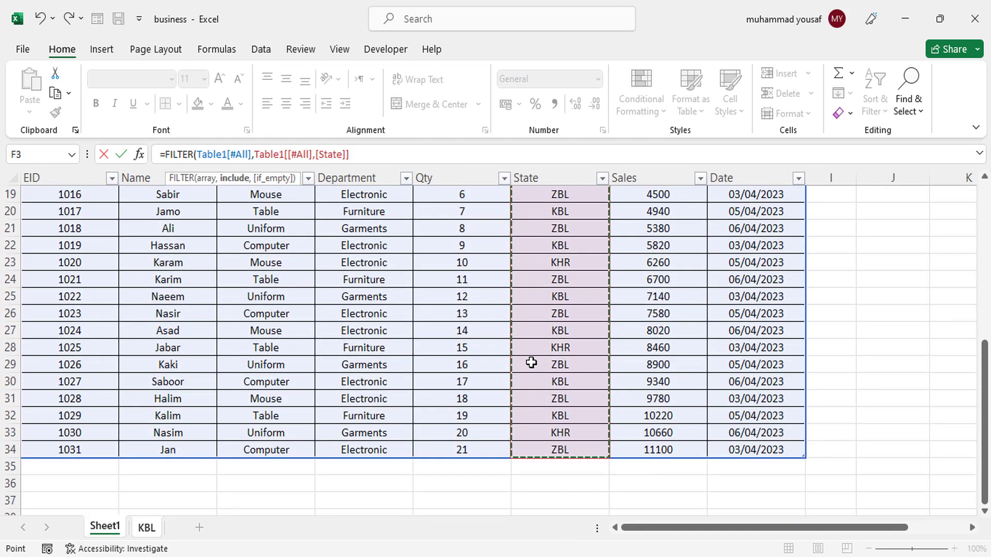
type("=\"KBL")
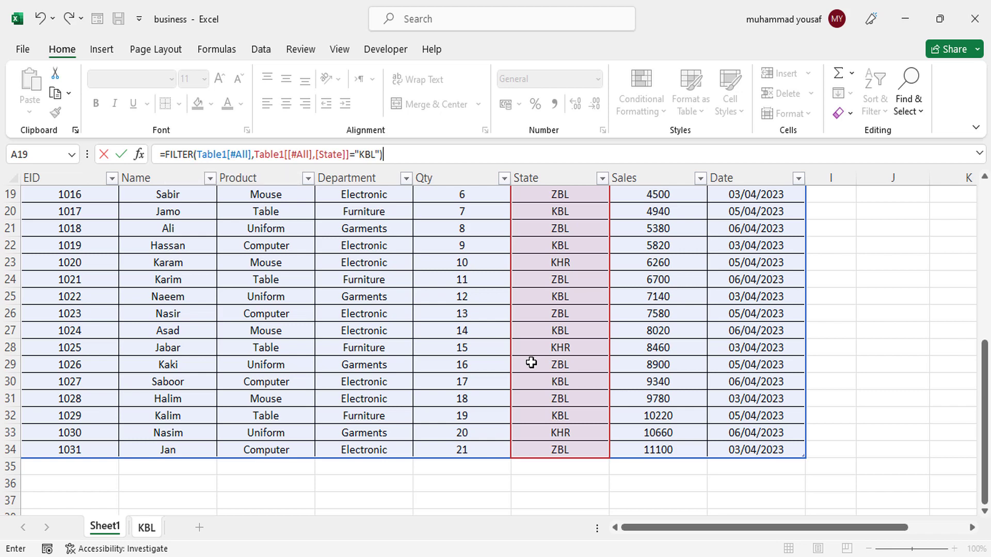
key("Return")
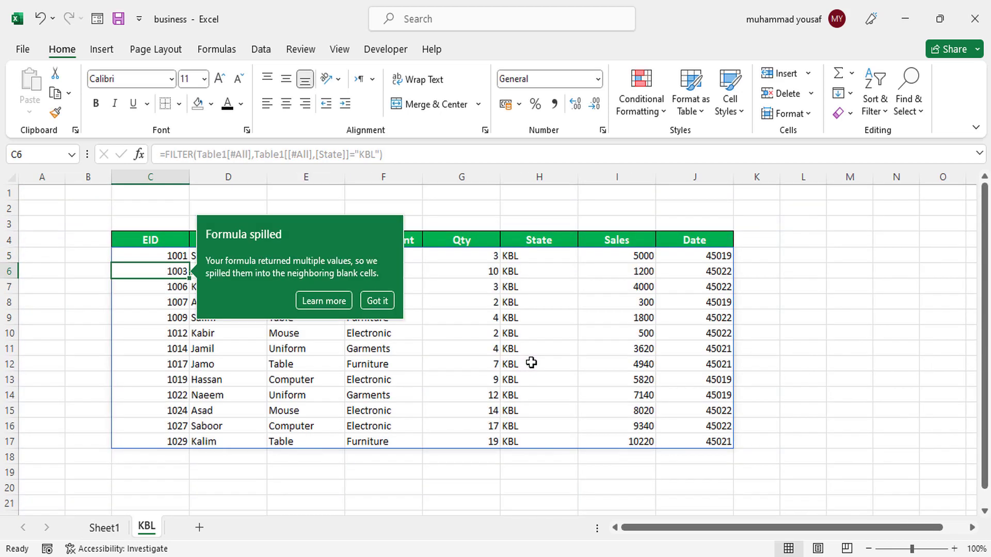
Step: Dismiss the Formula spilled tip and compare Sheet1's table with the 13 KBL results
left_click(377, 302)
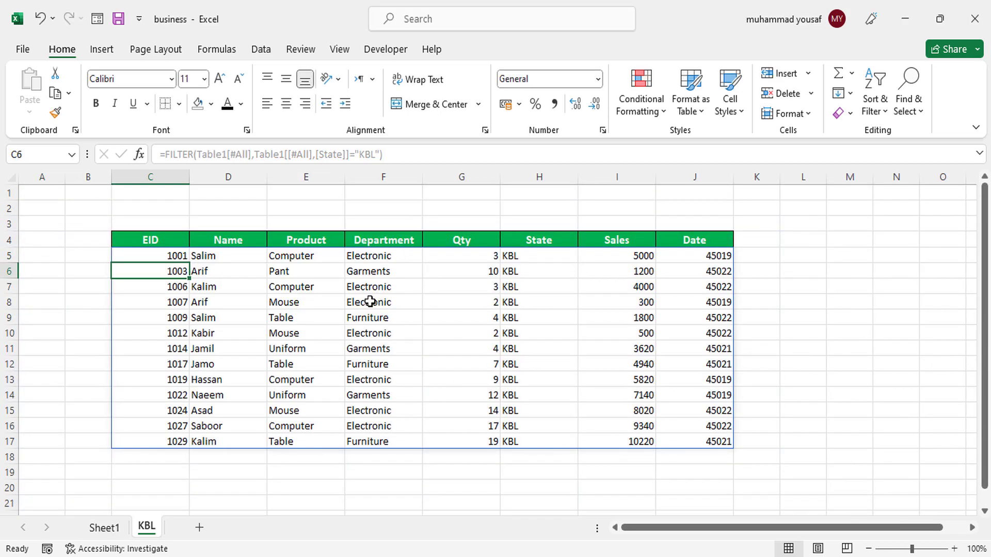
left_click(385, 302)
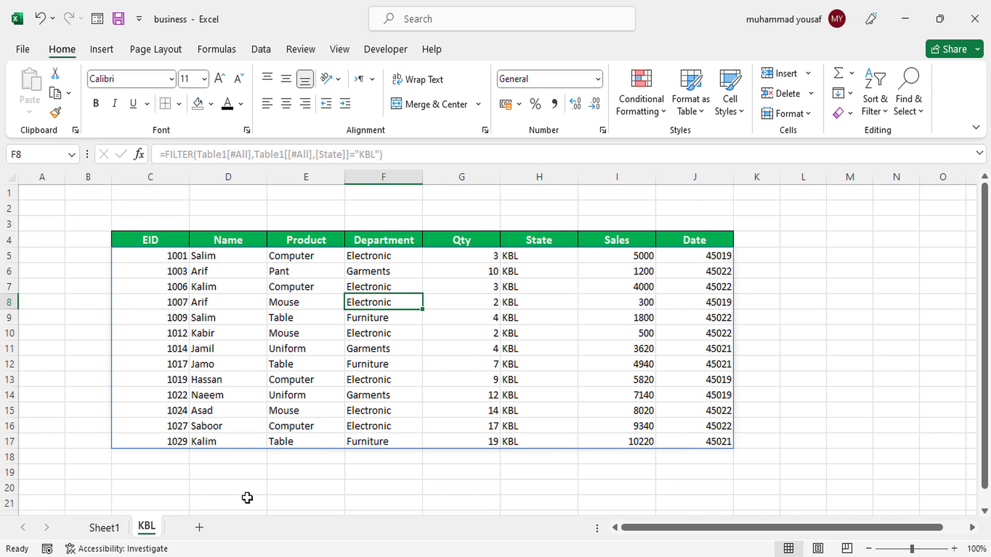
left_click(104, 526)
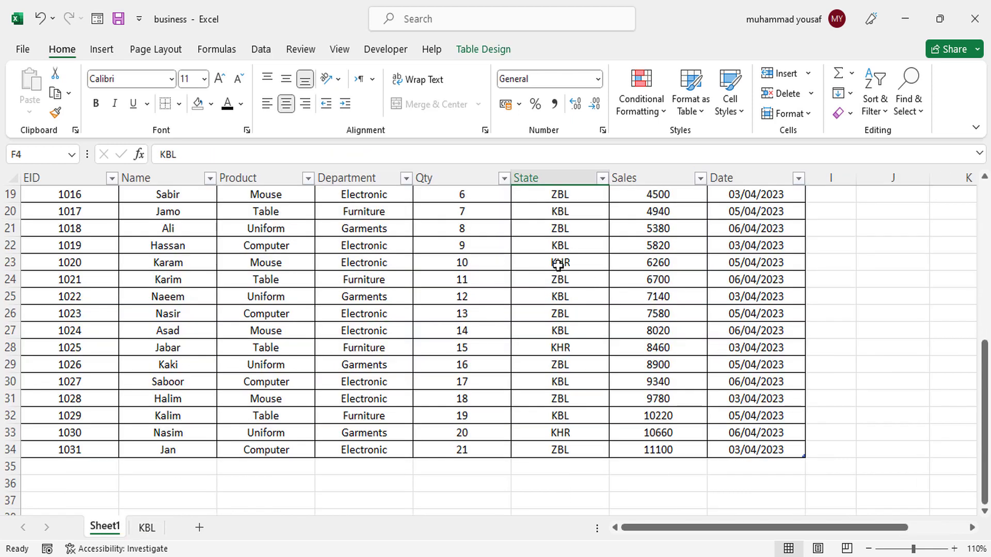
left_click(147, 527)
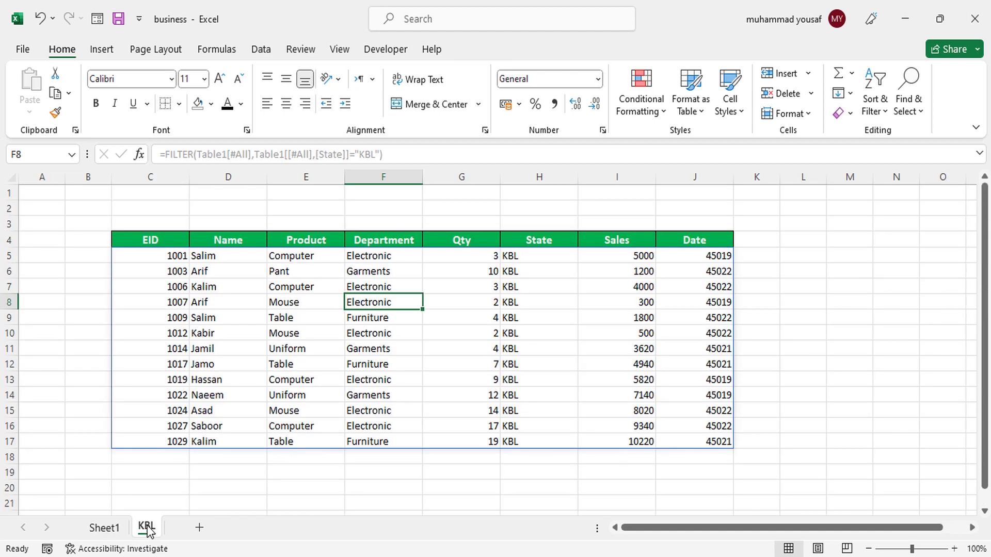
Step: Use Move or Copy with Create a copy to duplicate KBL as KBL (2) before KBL
right_click(148, 531)
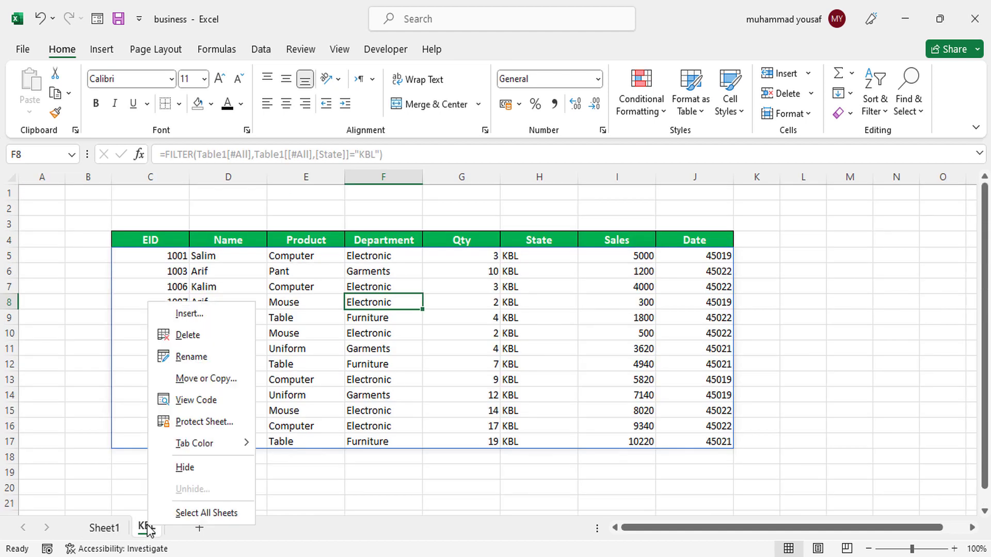
left_click(216, 380)
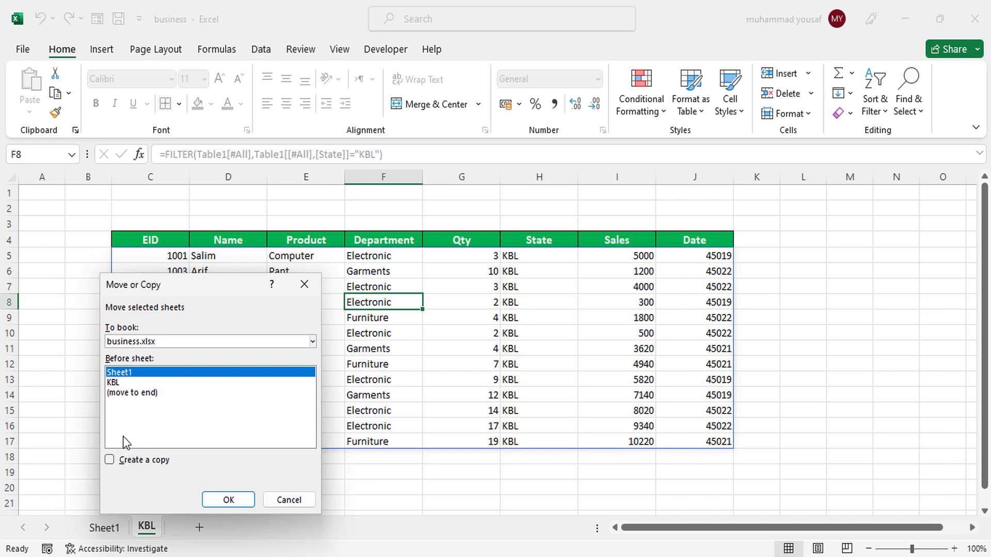
left_click(109, 459)
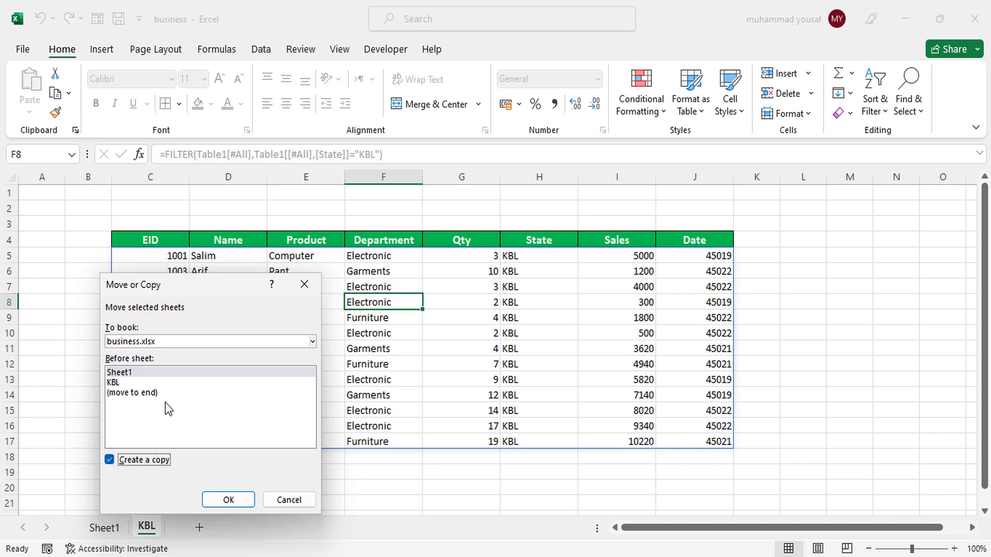
left_click(141, 384)
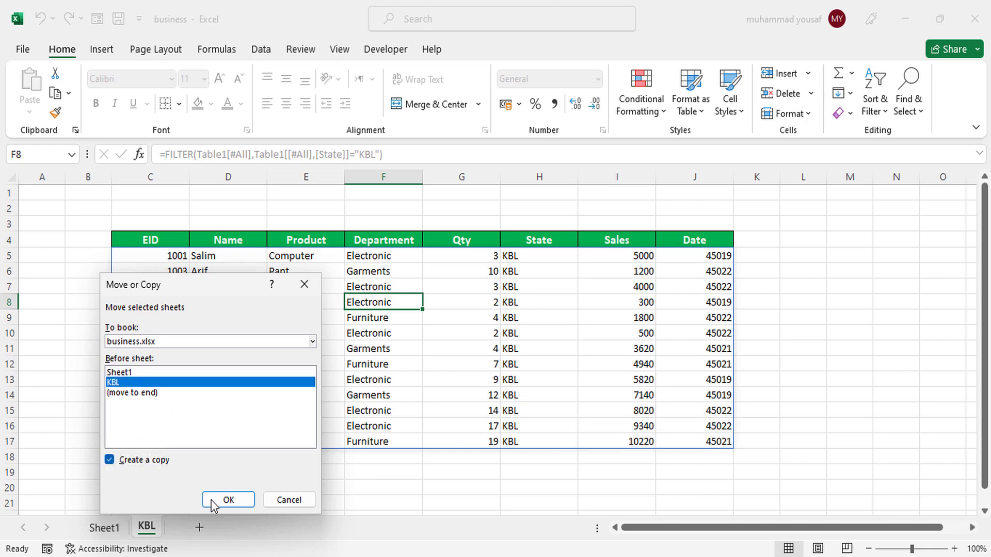
left_click(228, 500)
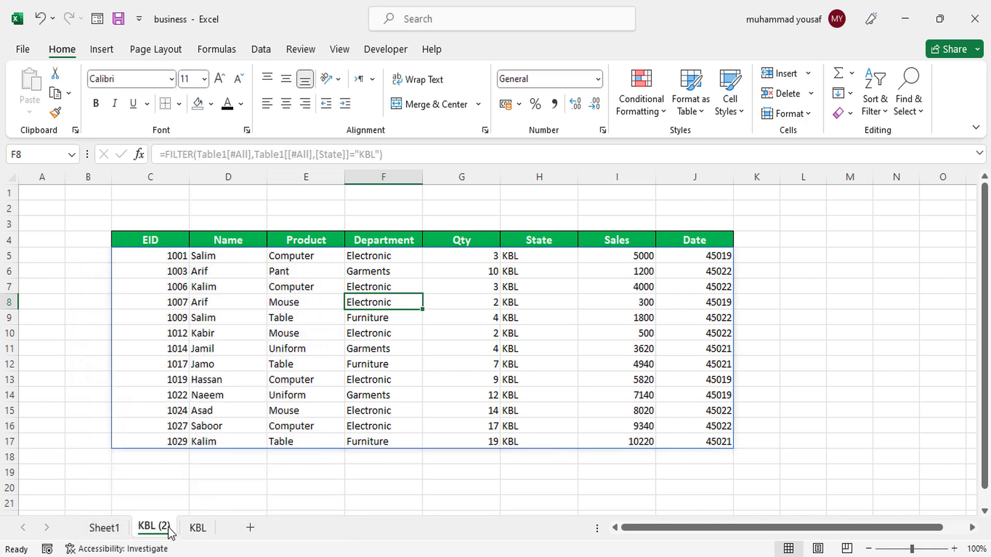
Step: Move the KBL (2) tab after KBL and rename it ZBL
left_click_drag(155, 526, 225, 534)
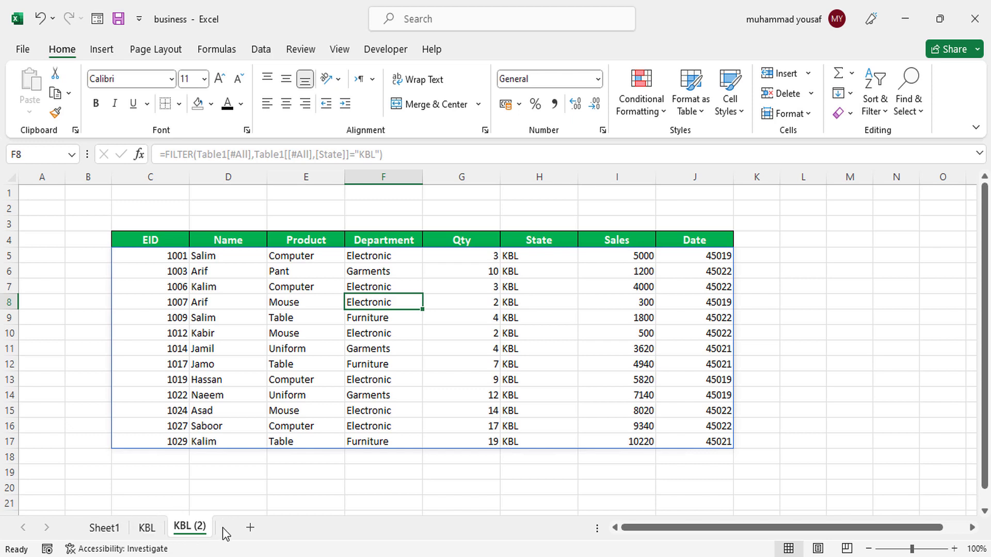
right_click(192, 529)
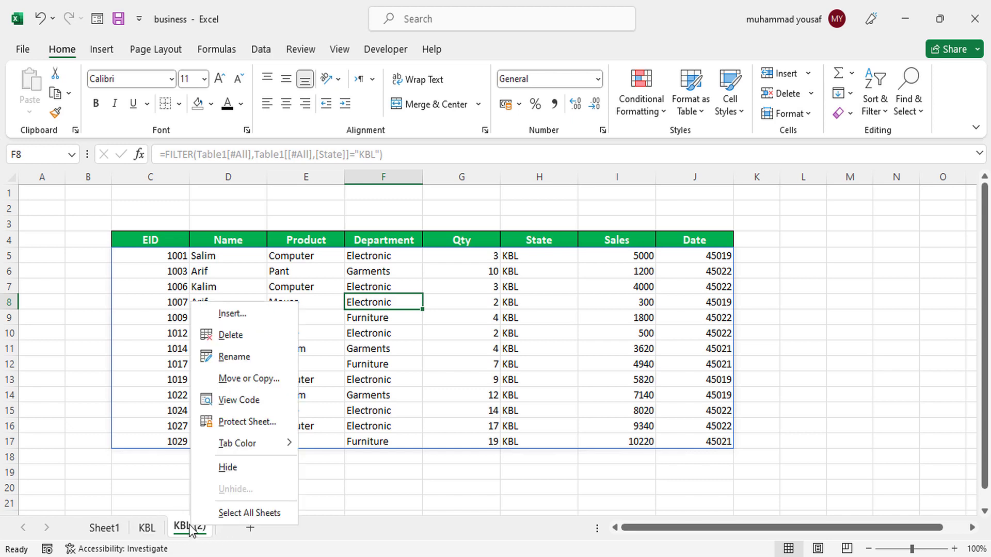
left_click(244, 356)
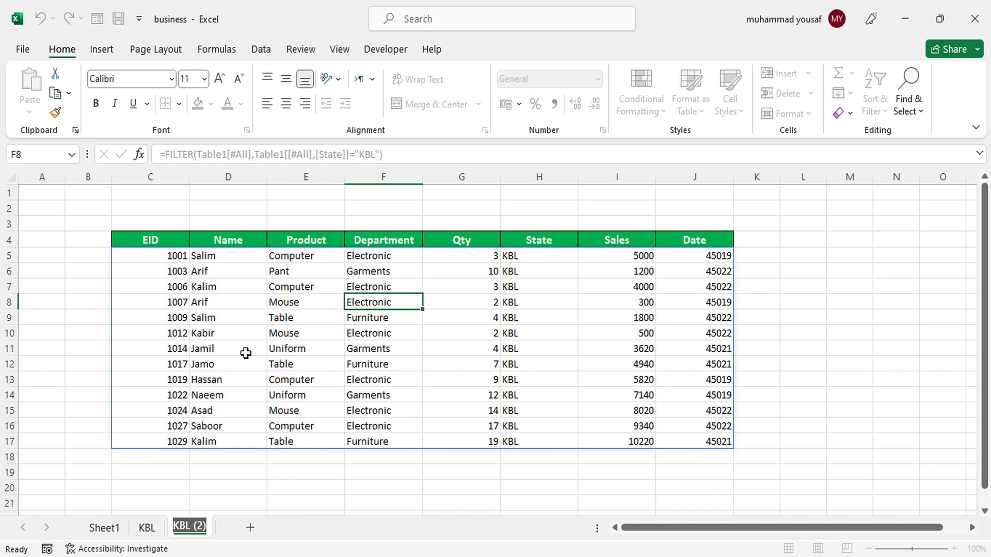
type("ZB")
key("Return")
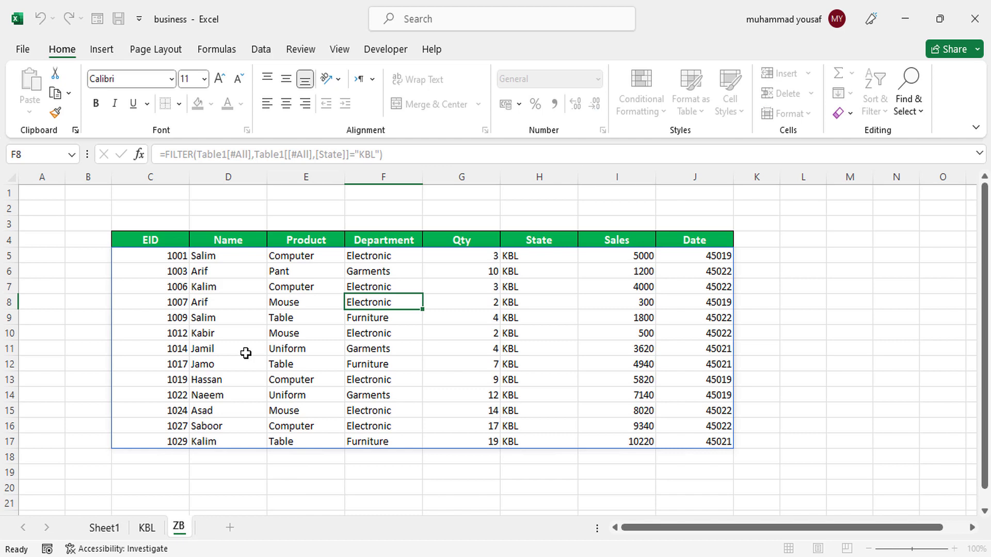
type("L")
key("Return")
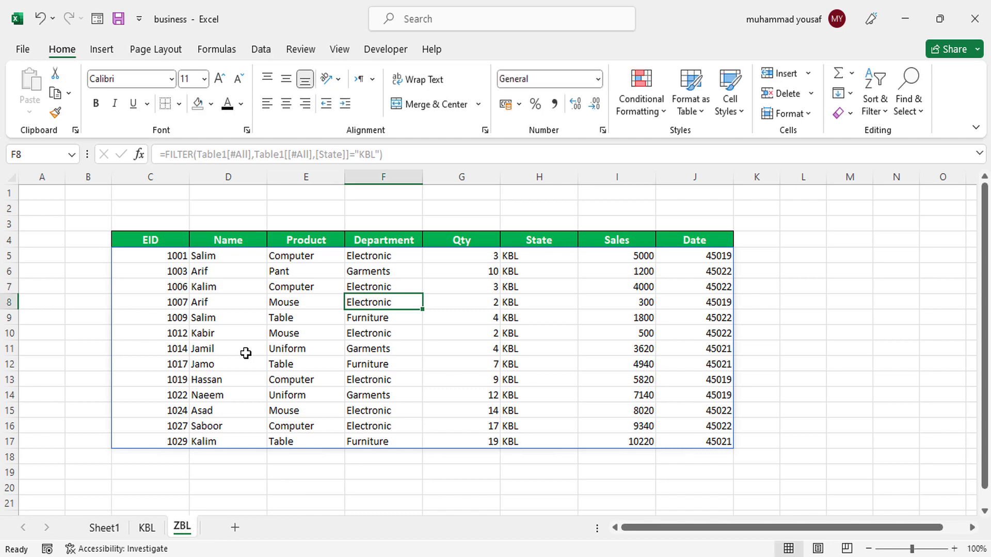
Step: Try clearing spilled cells F7 to F11 on ZBL, then select the formula cell C5
left_click(166, 255)
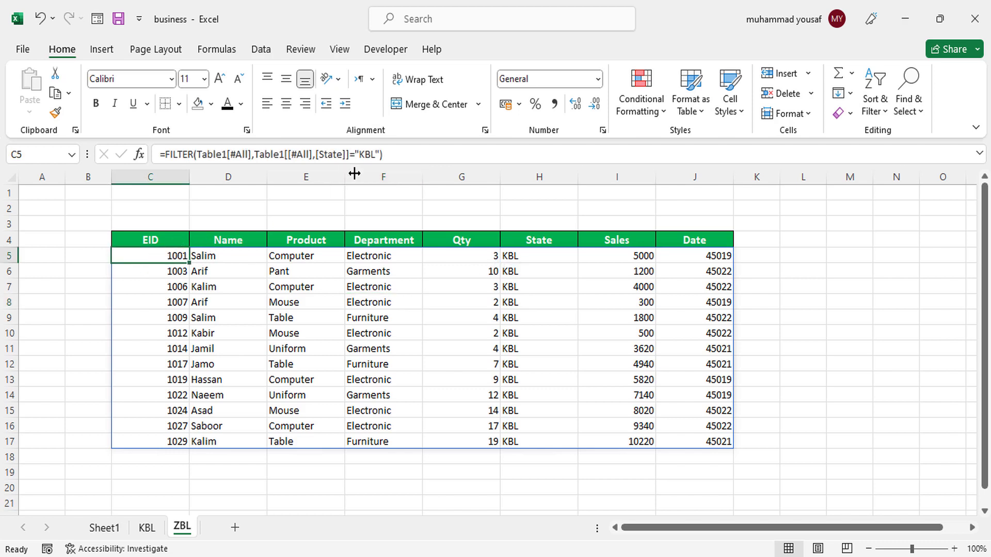
left_click(383, 287)
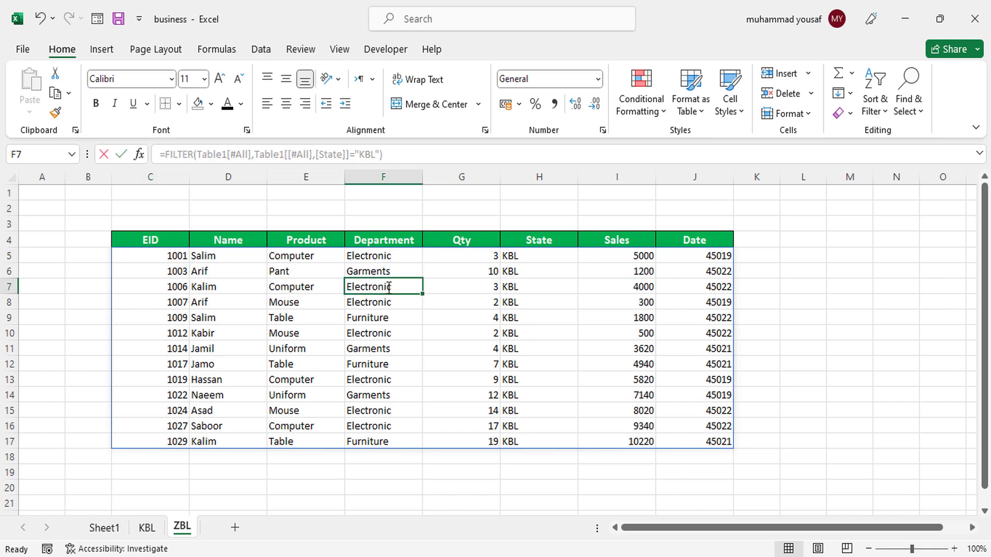
key("BackSpace")
left_click(377, 317)
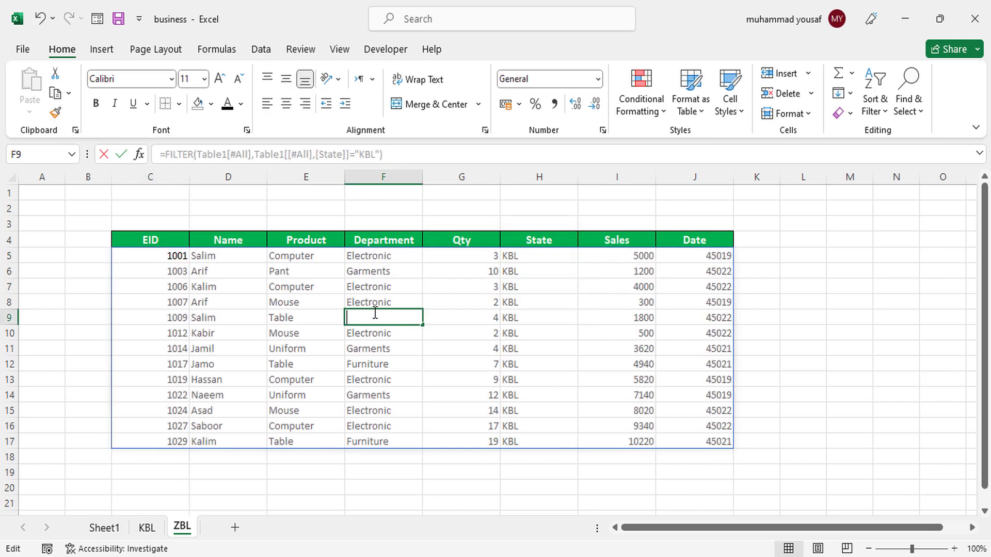
key("BackSpace")
left_click(378, 334)
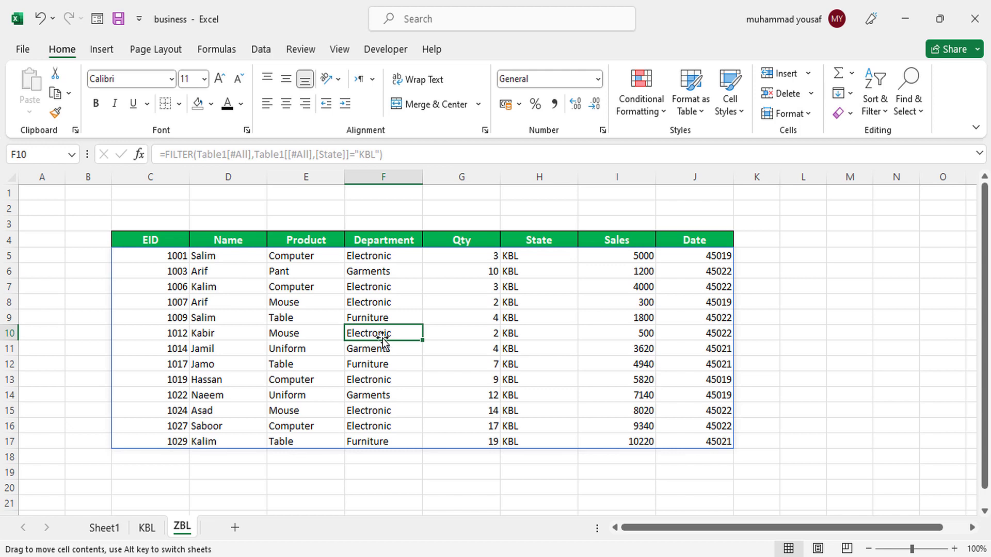
double_click(380, 341)
left_click(378, 334)
key("BackSpace")
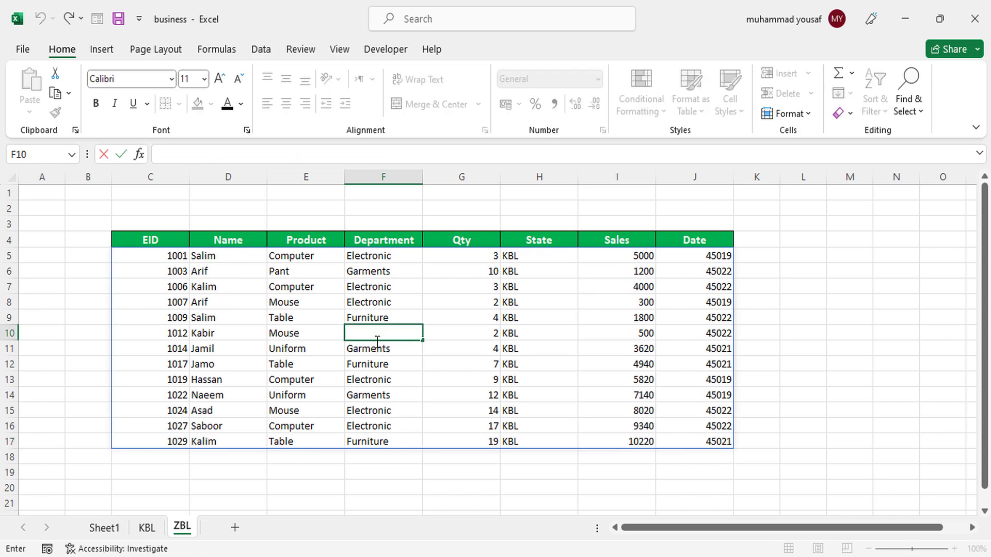
left_click(369, 353)
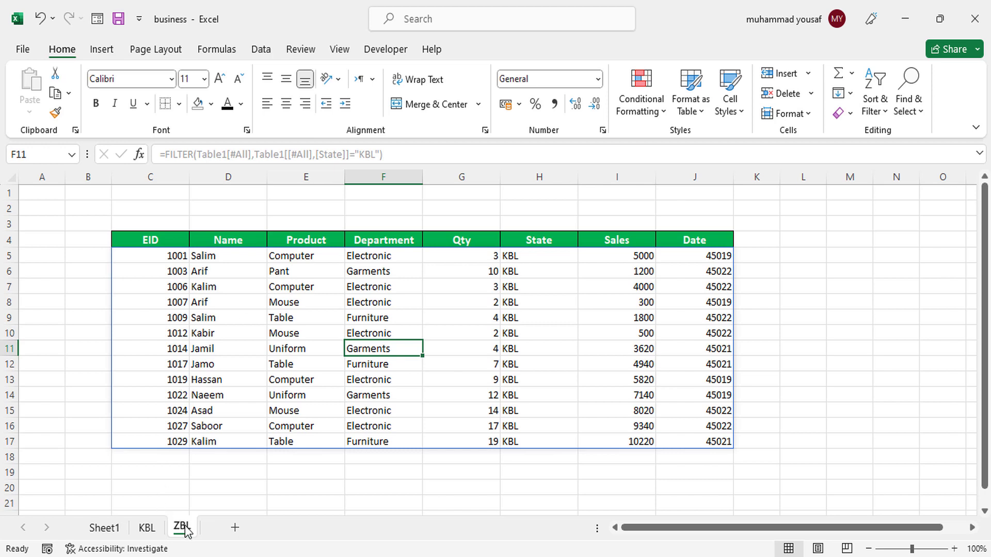
left_click(176, 258)
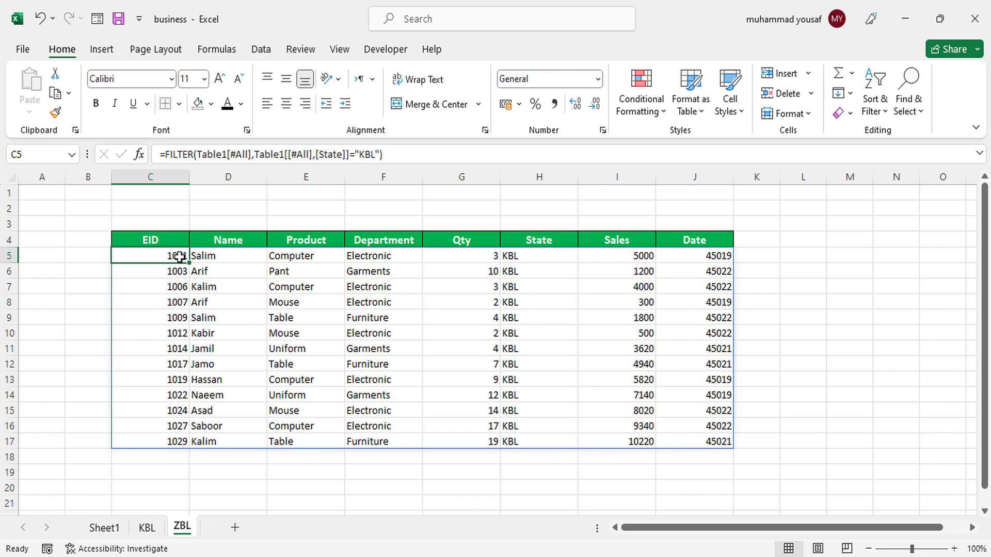
Step: Change the FILTER criterion from "KBL" to "ZBL", then go back to Sheet1
left_click(372, 155)
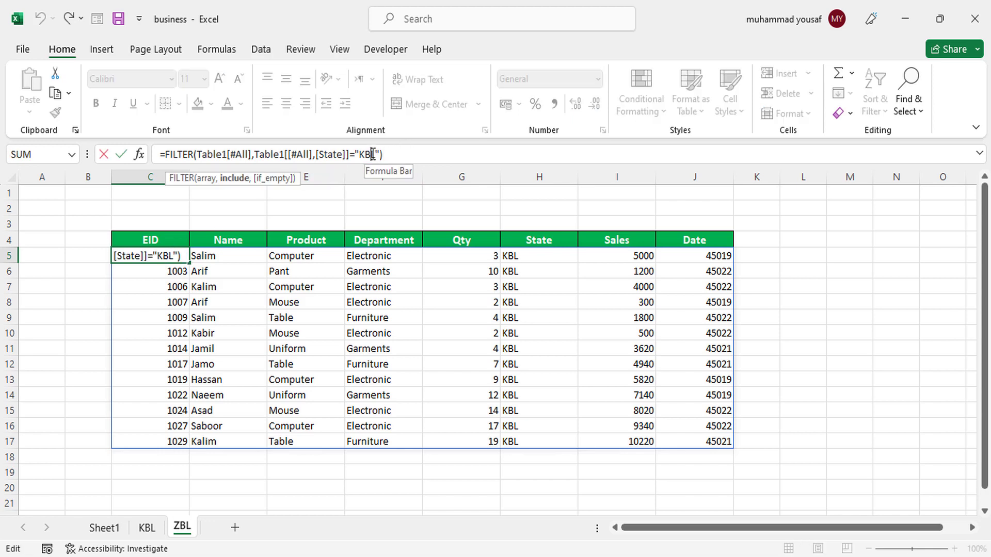
type("Z")
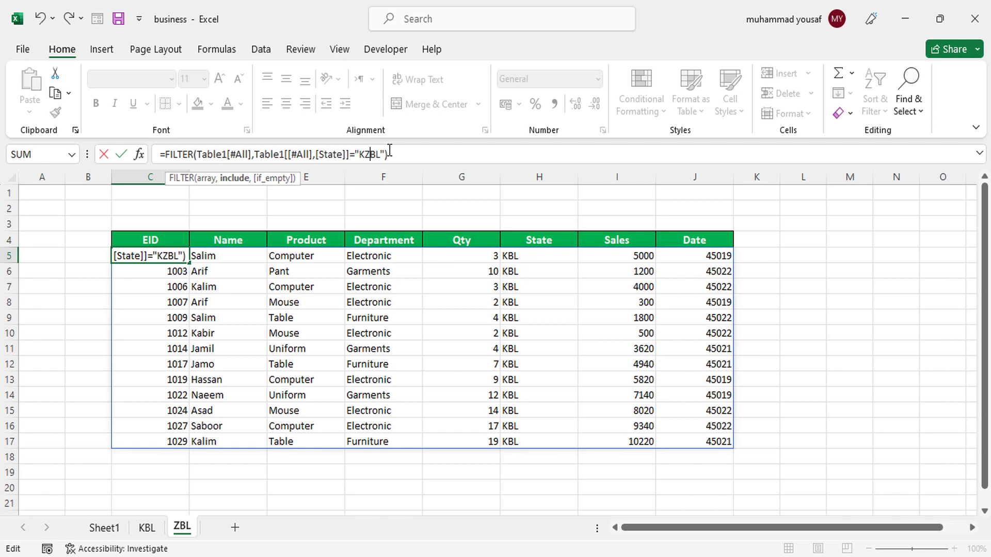
key("BackSpace")
key("Return")
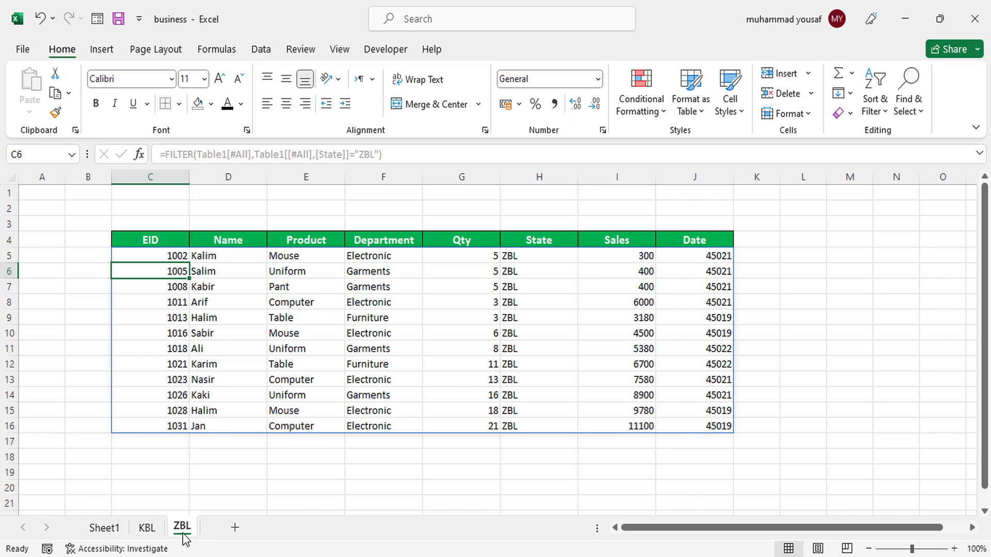
left_click(106, 528)
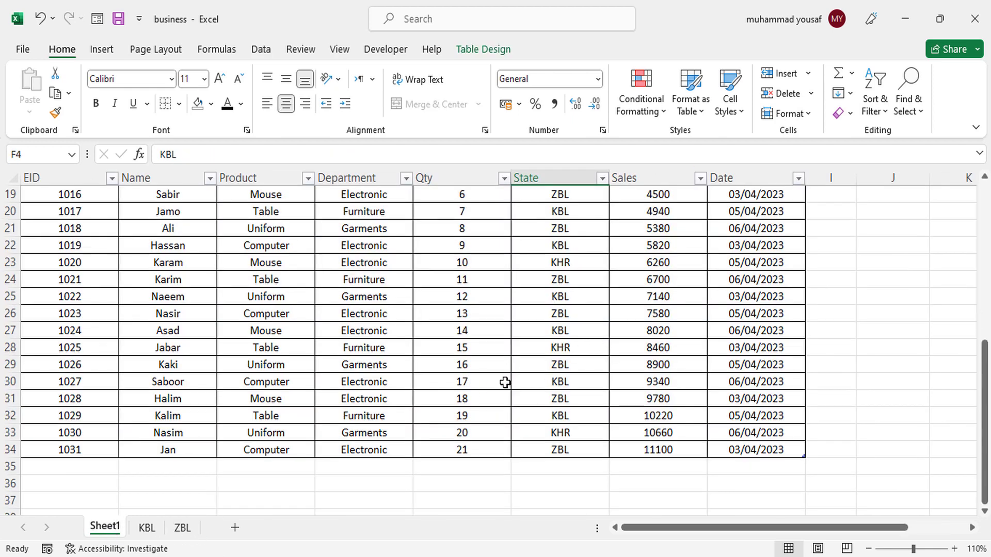
left_click(170, 532)
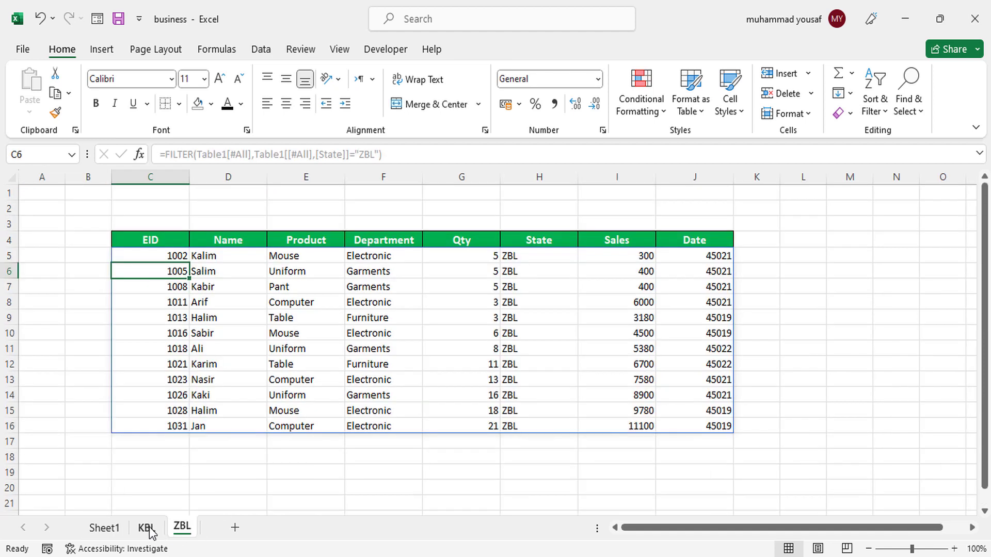
left_click(147, 527)
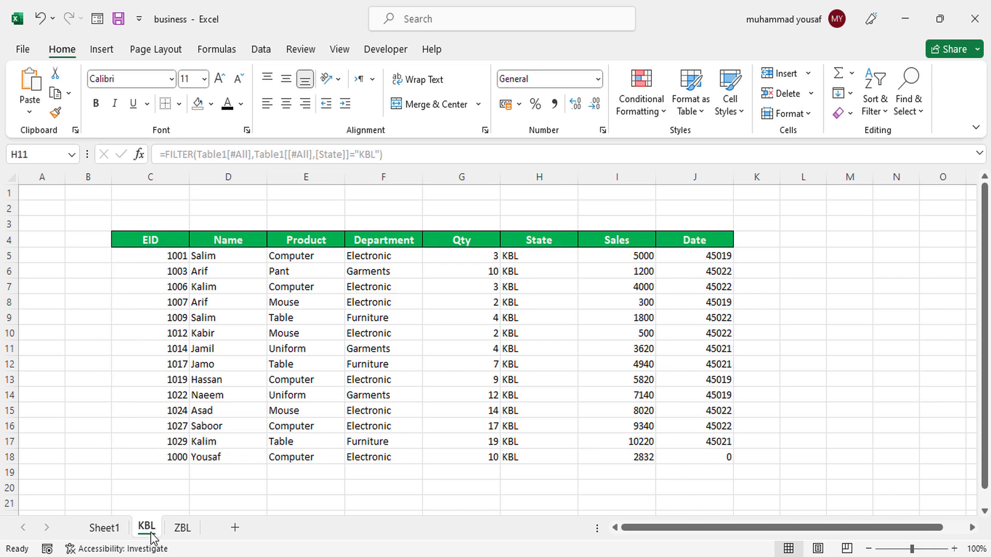
left_click(106, 527)
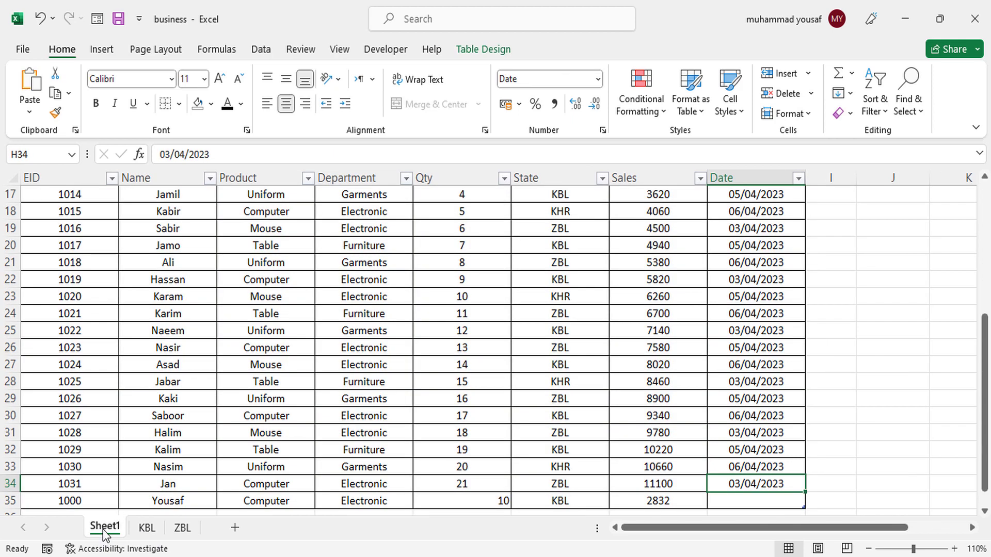
left_click(986, 375)
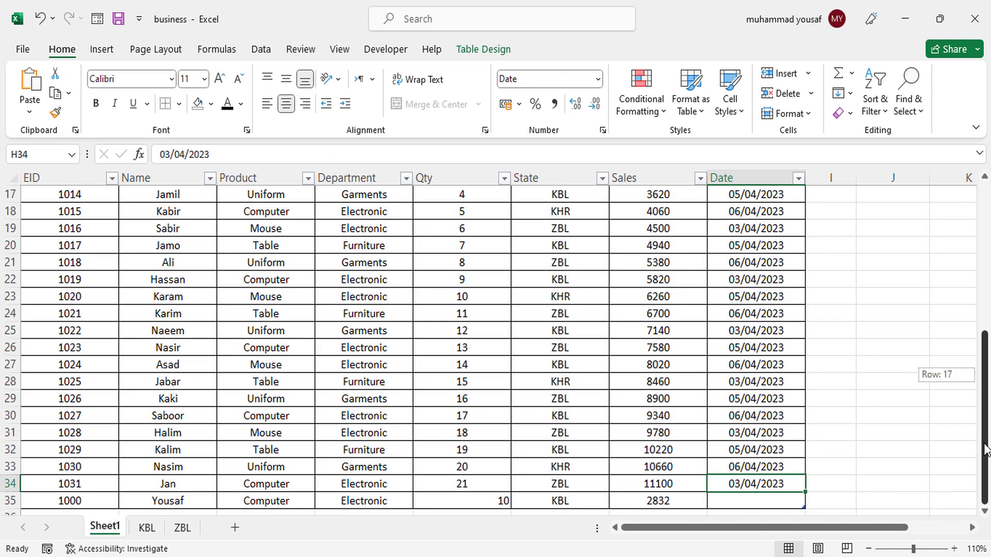
left_click(985, 436)
scroll(985, 514, "down", 1)
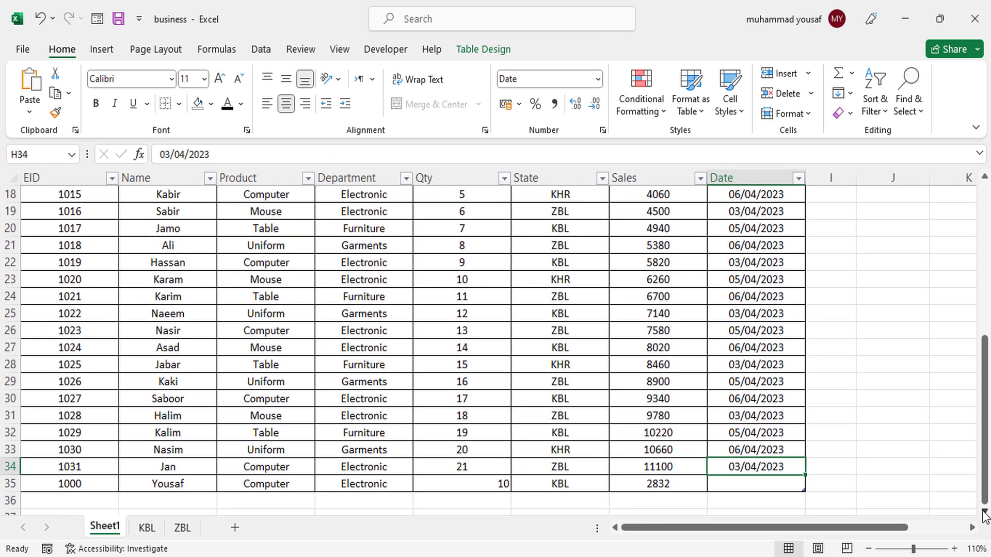
Step: Enter EID 1200, a name, product Mouse and department Electronic in row 36
left_click(87, 465)
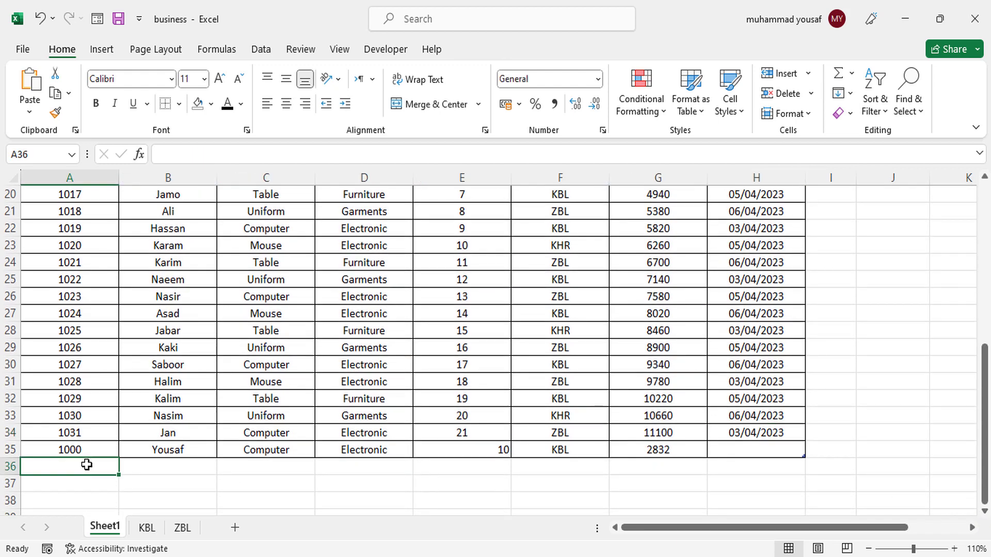
type("1200")
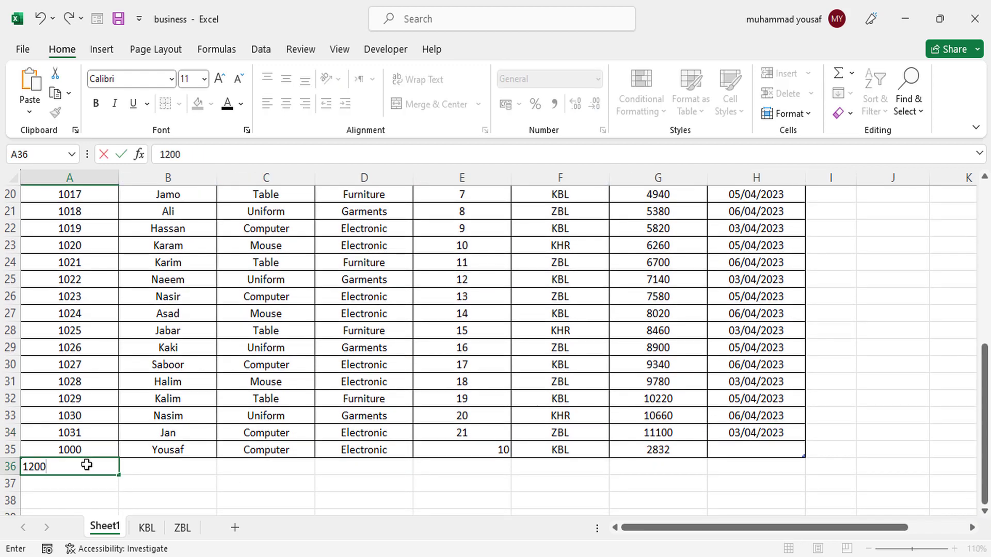
left_click(140, 469)
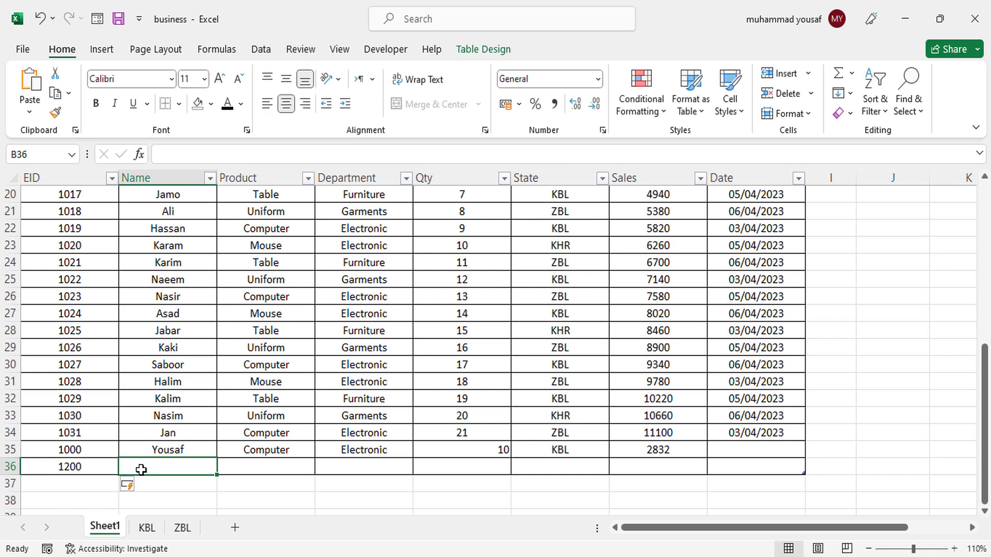
type("Arif")
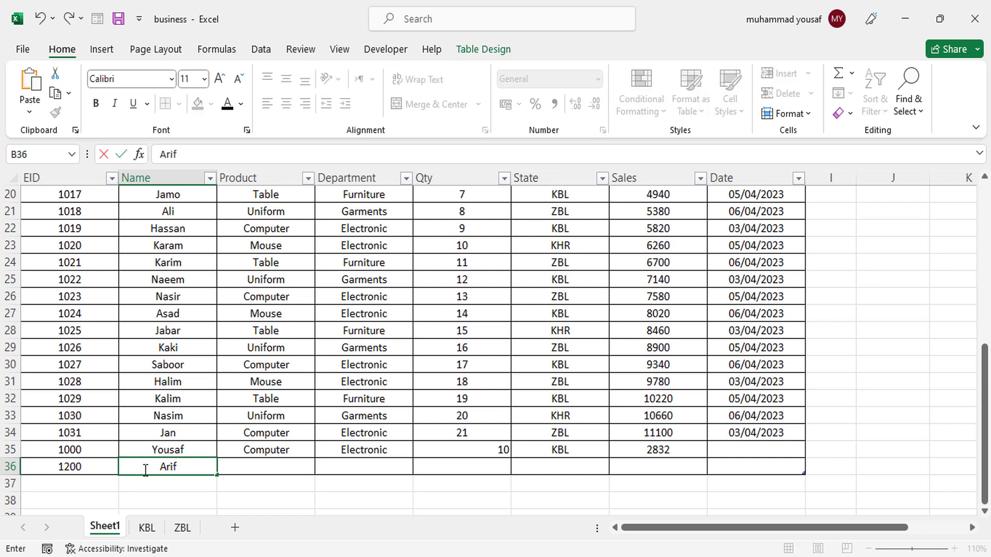
left_click(245, 474)
type("Mouse")
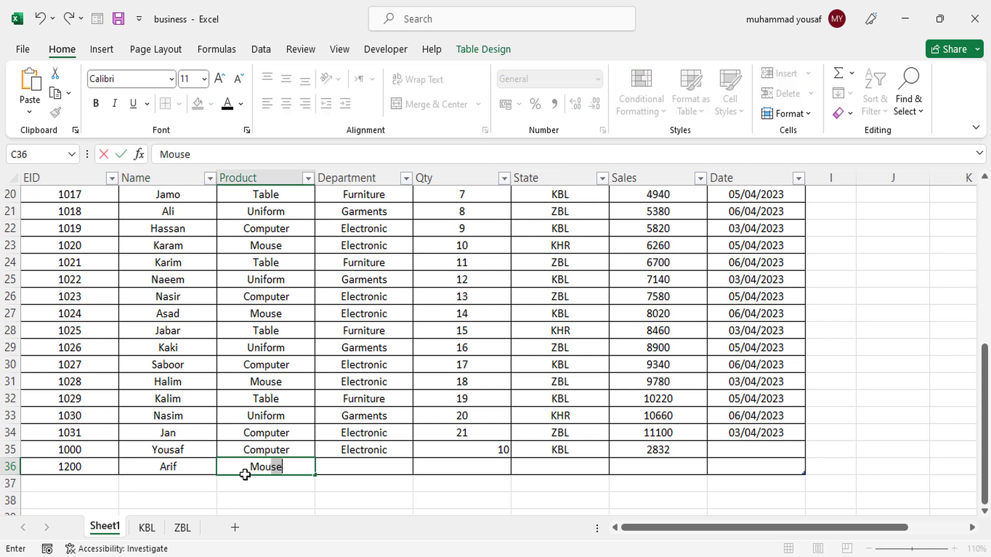
left_click(361, 467)
type("Ele")
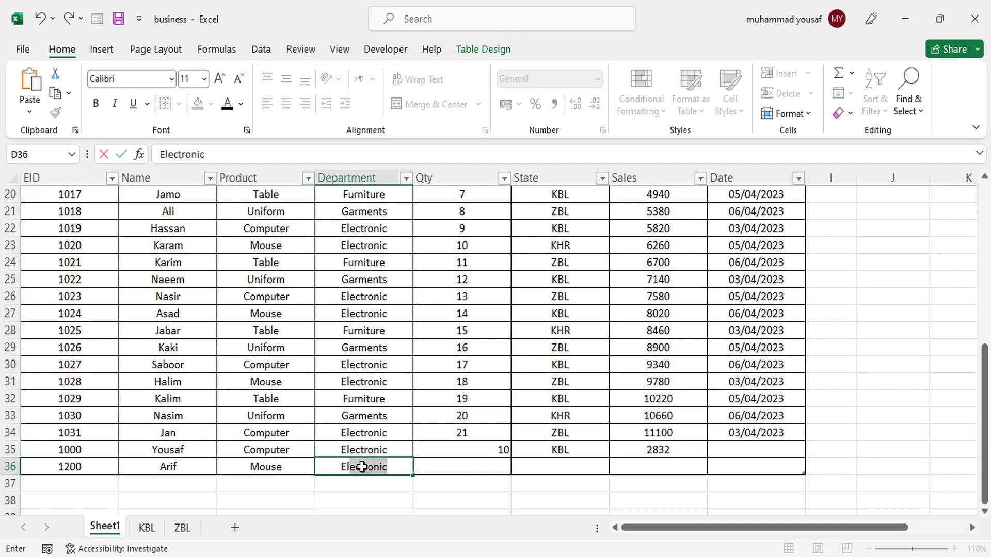
key("Tab")
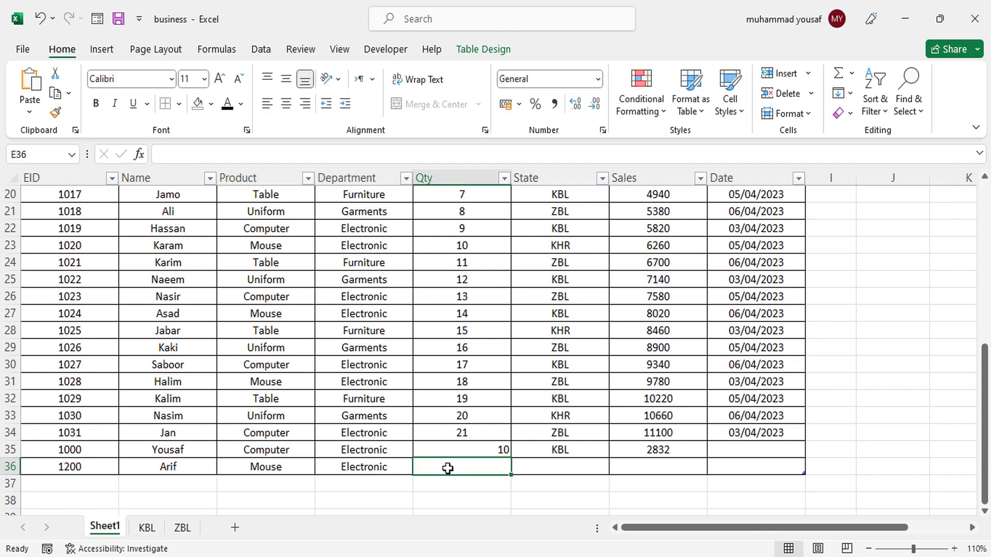
Step: Enter Qty 12, State KBL and Sales 100000 for the new row
type("12")
left_click(547, 471)
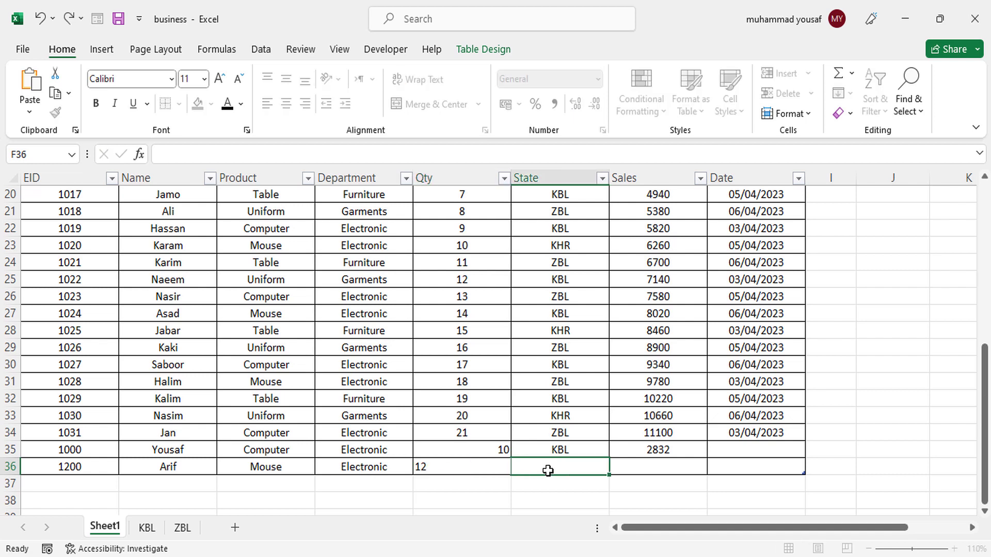
type("KL")
key("BackSpace")
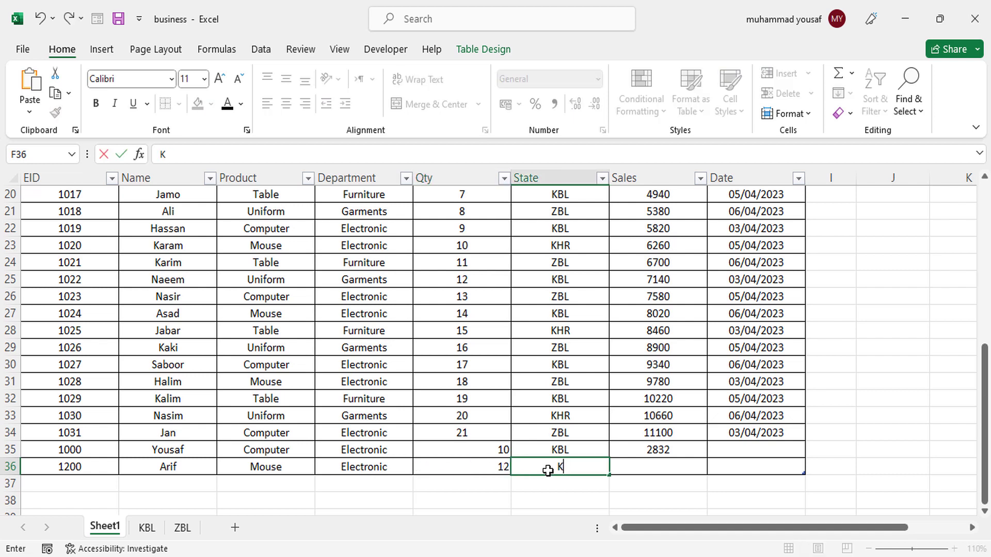
type("BL")
left_click(662, 467)
type("1")
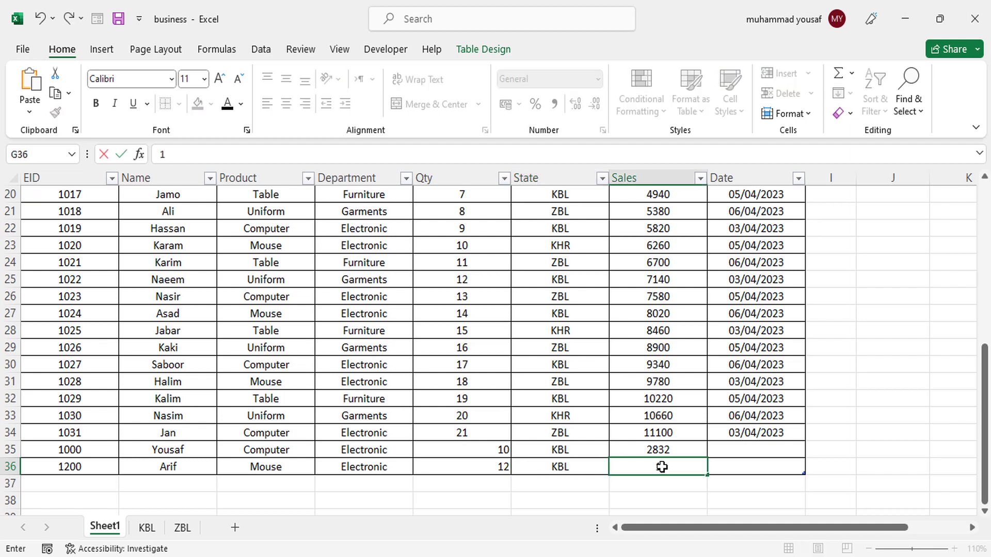
type("00000")
Step: Fill the date series down to row 36, adding 31/03/2023 and 28/03/2023
double_click(751, 464)
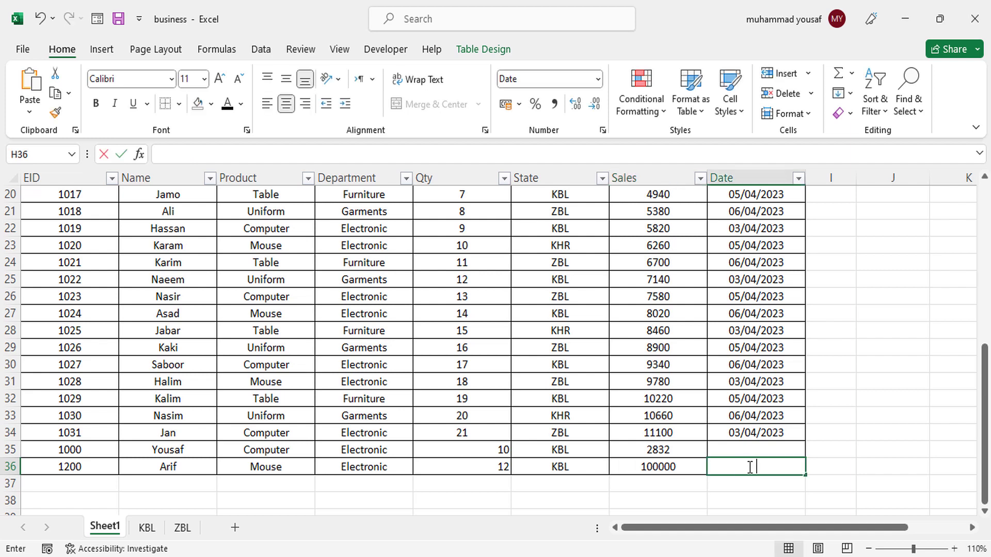
left_click_drag(770, 415, 801, 475)
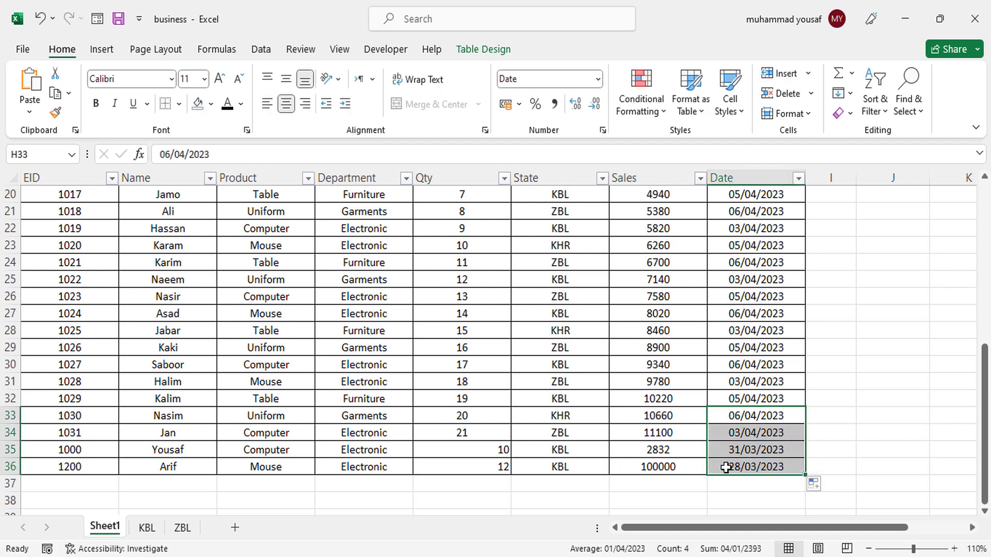
left_click(683, 466)
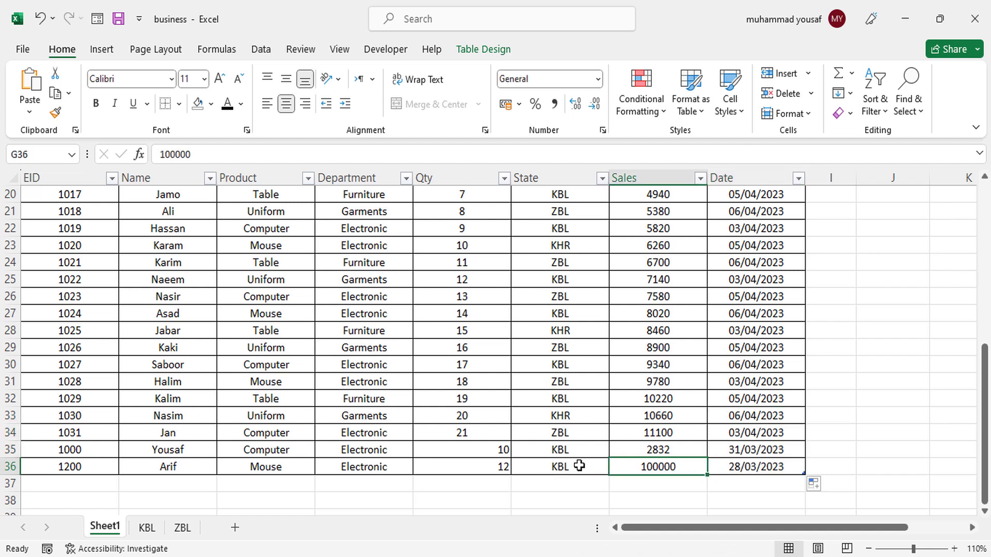
Step: On the KBL sheet, inspect the new EID 1200 Mouse row's State, Sales 100000 and date values
left_click(147, 527)
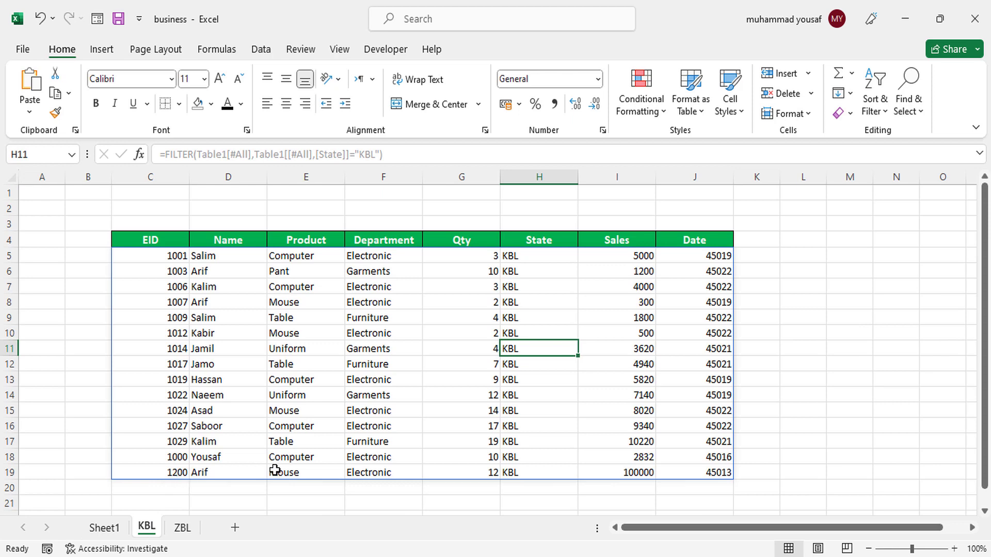
left_click(357, 472)
left_click(513, 471)
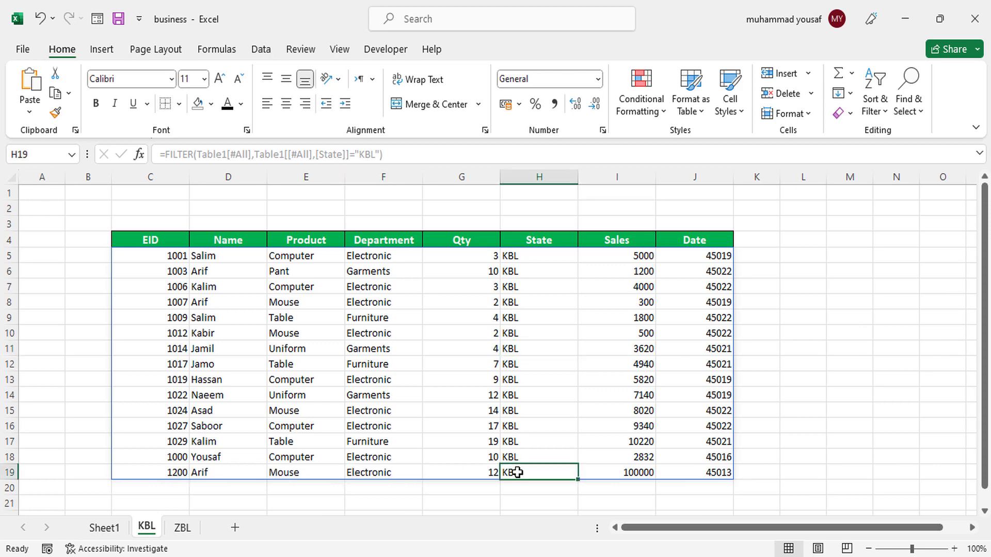
left_click(634, 472)
left_click(703, 467)
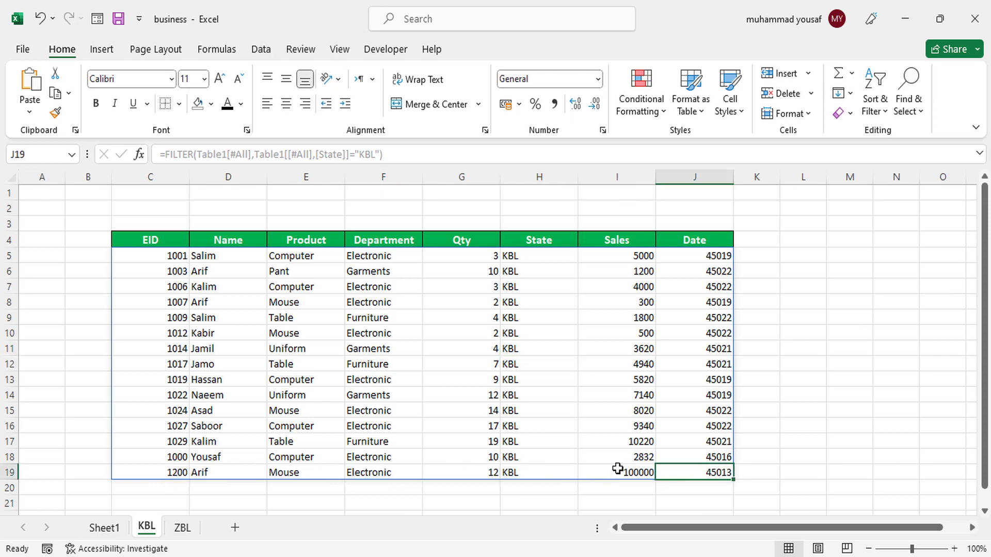
left_click(381, 475)
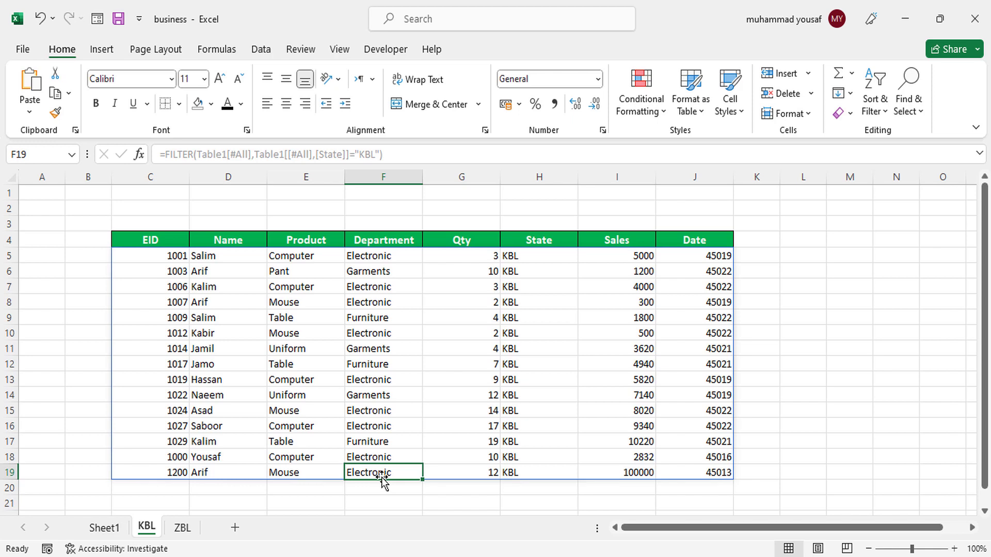
Step: Try deleting the spilled Furniture entry, then check Sheet1 and return to the KBL results
left_click(371, 443)
key("BackSpace")
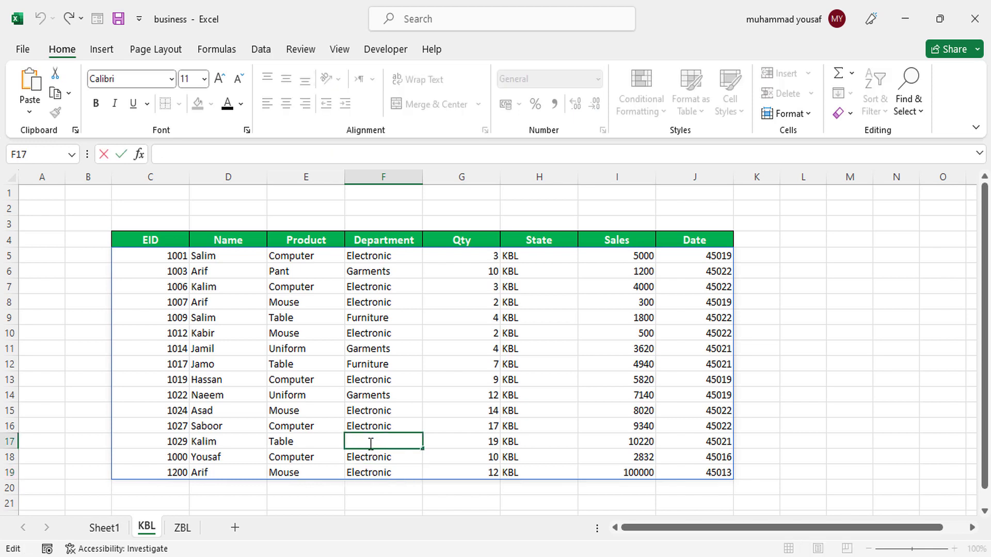
left_click(369, 459)
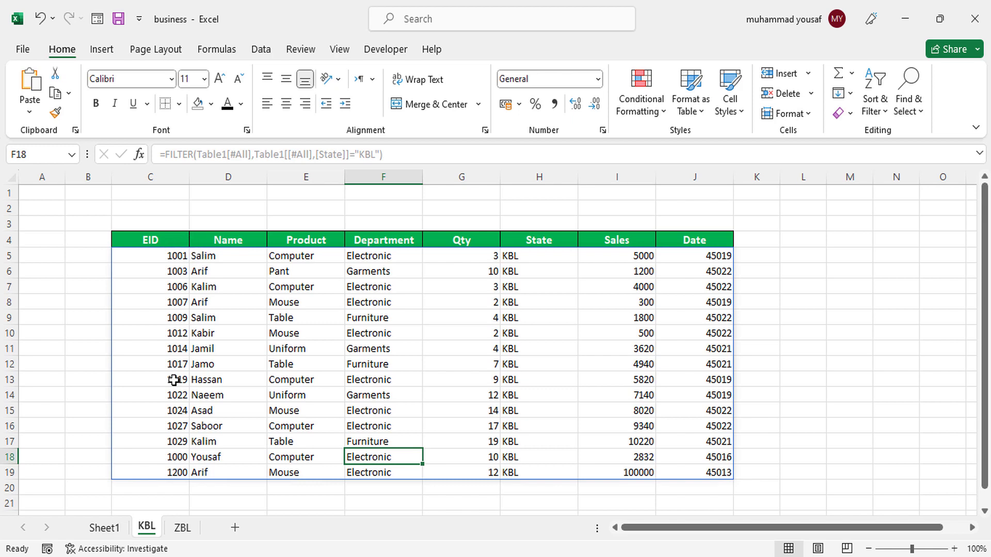
left_click(98, 531)
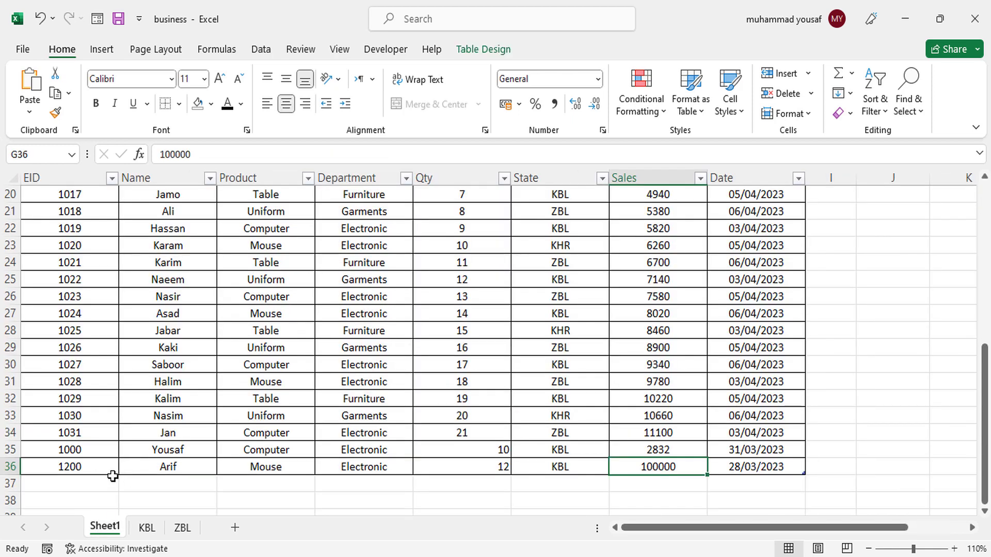
left_click(147, 531)
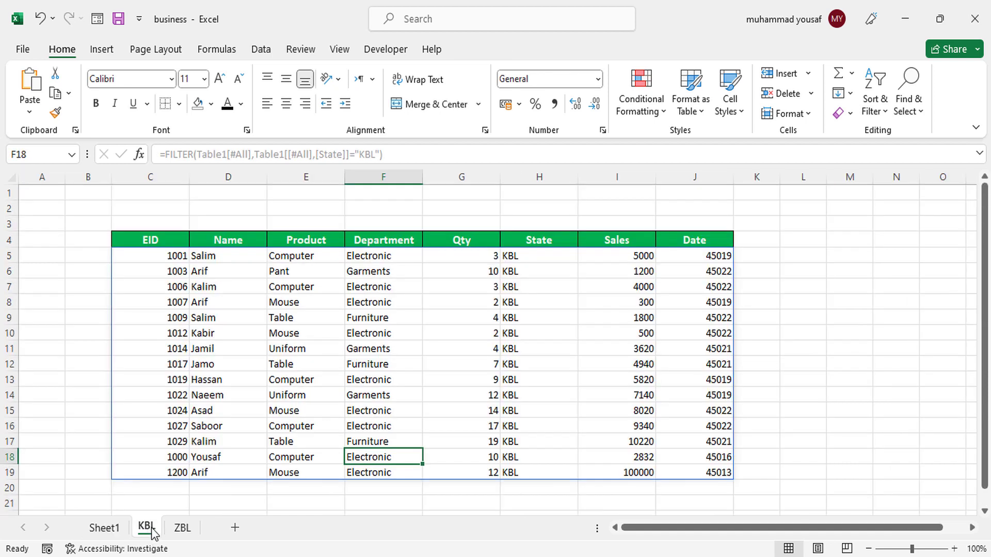